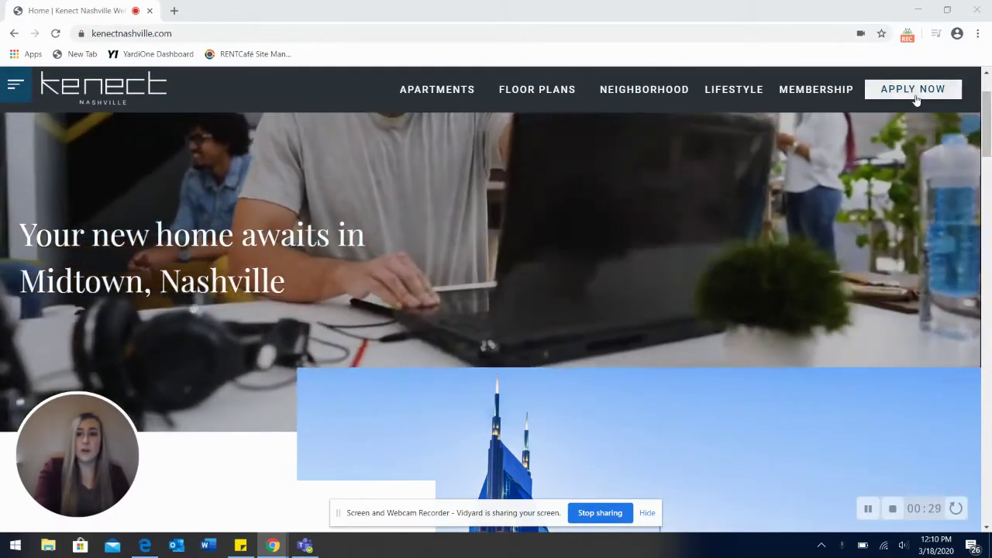
Step: Start the online apartment application from the site header's APPLY NOW link
click(916, 98)
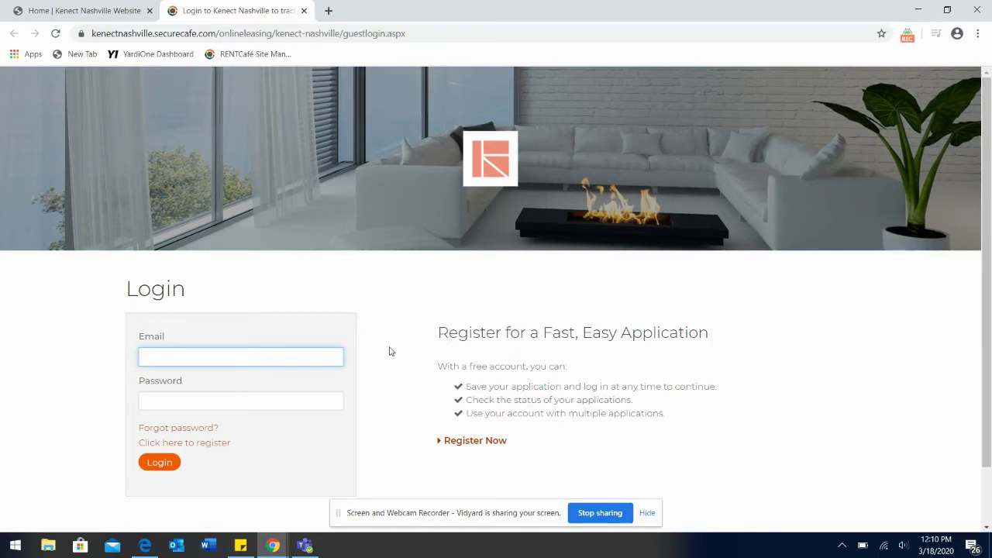
Step: Begin a new account with the applicant's email, a confirmed password, and a security answer
scroll(391, 351, down, 1)
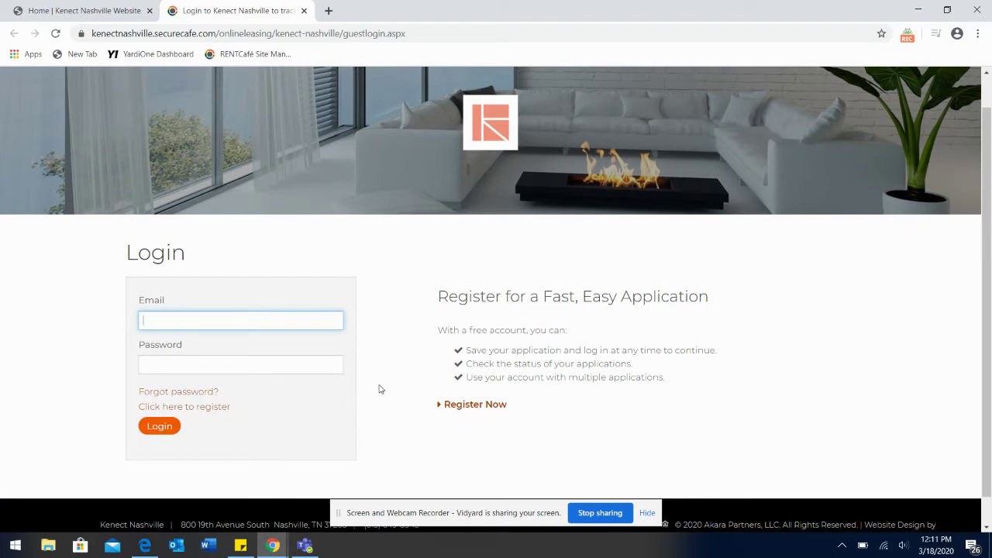
click(468, 409)
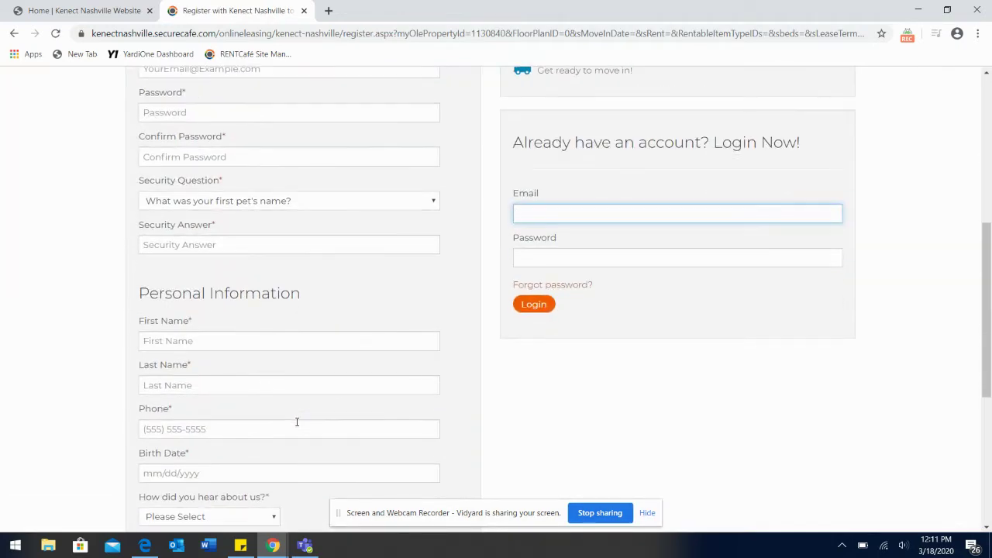
click(272, 112)
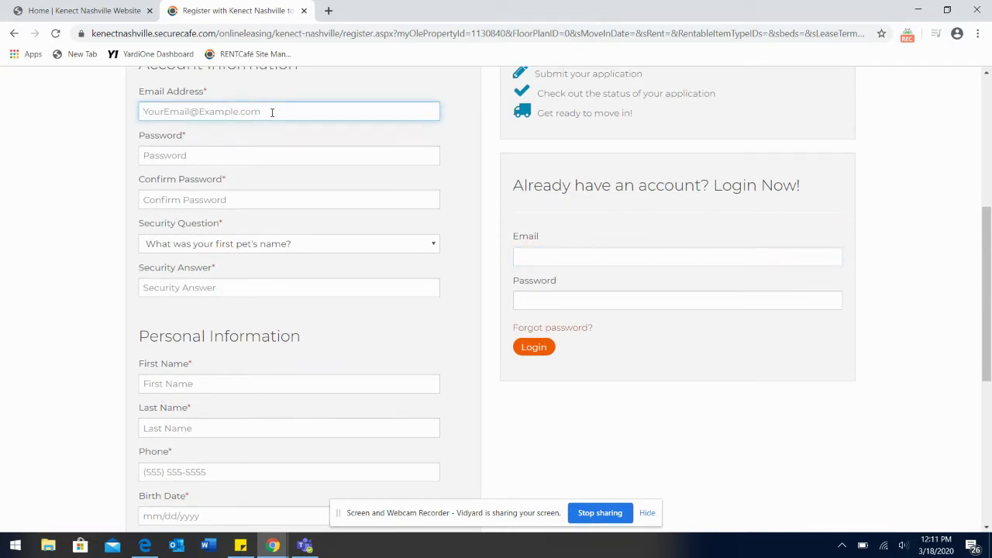
key(Tab)
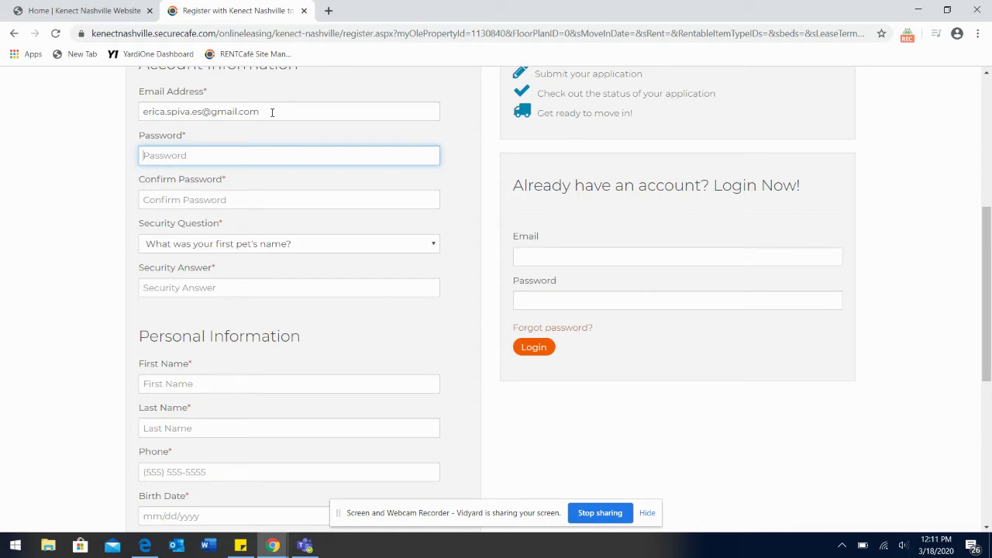
text(•)
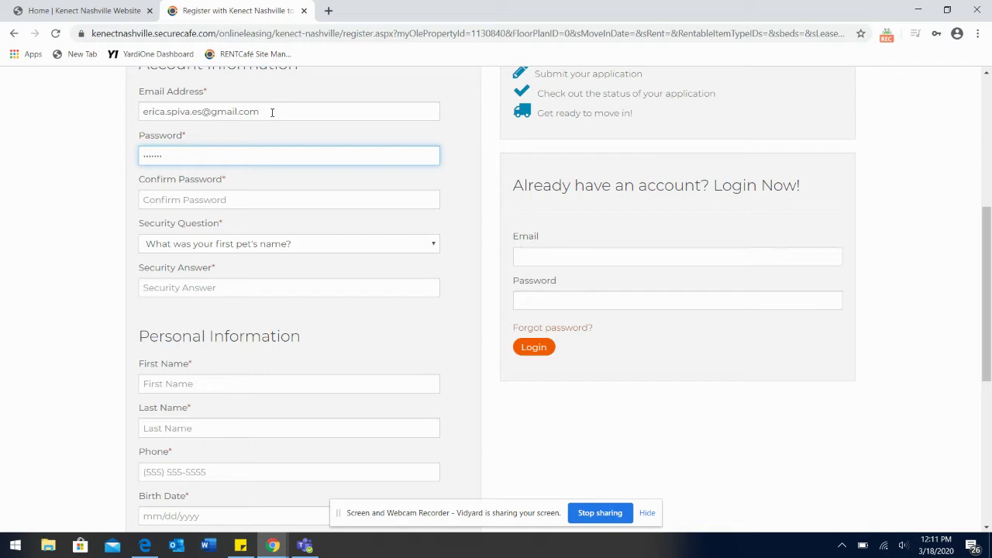
text(•••••••••)
key(Tab)
text(•)
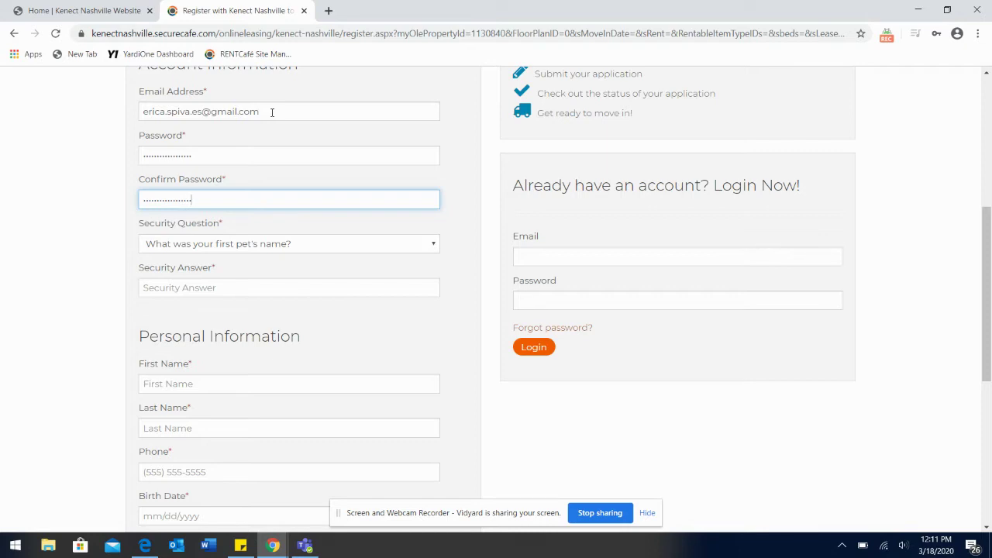
key(Tab)
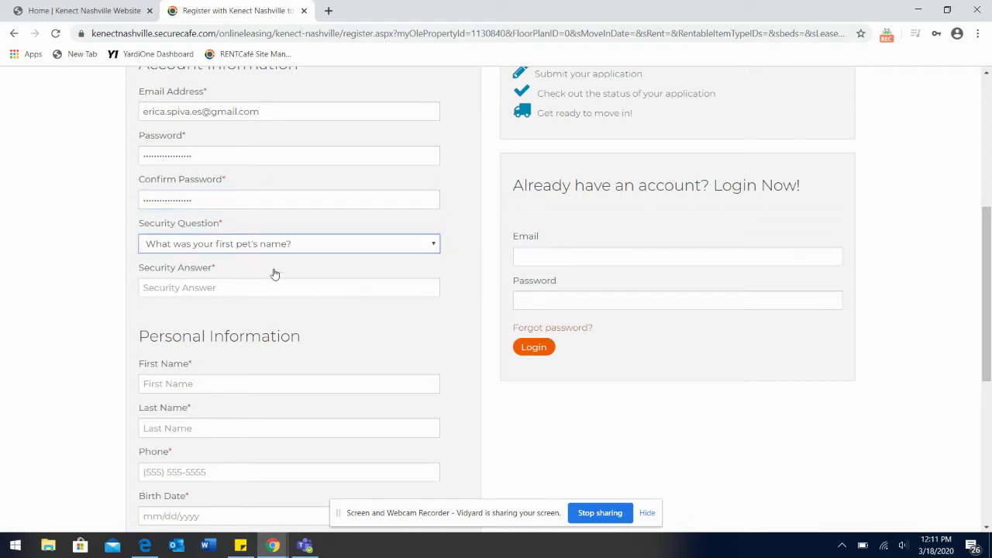
click(228, 294)
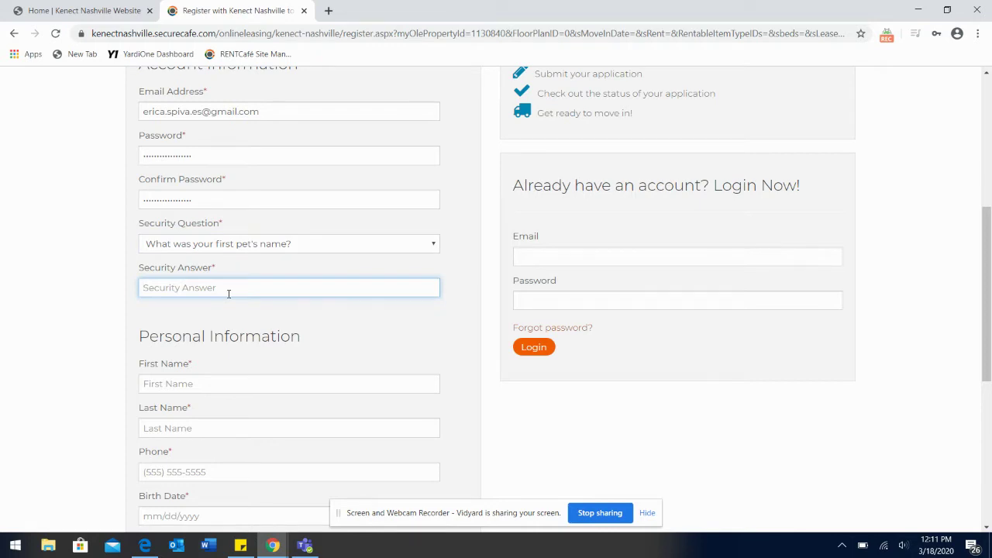
Step: Enter the applicant's first name, last name, phone number and birth date
key(Tab)
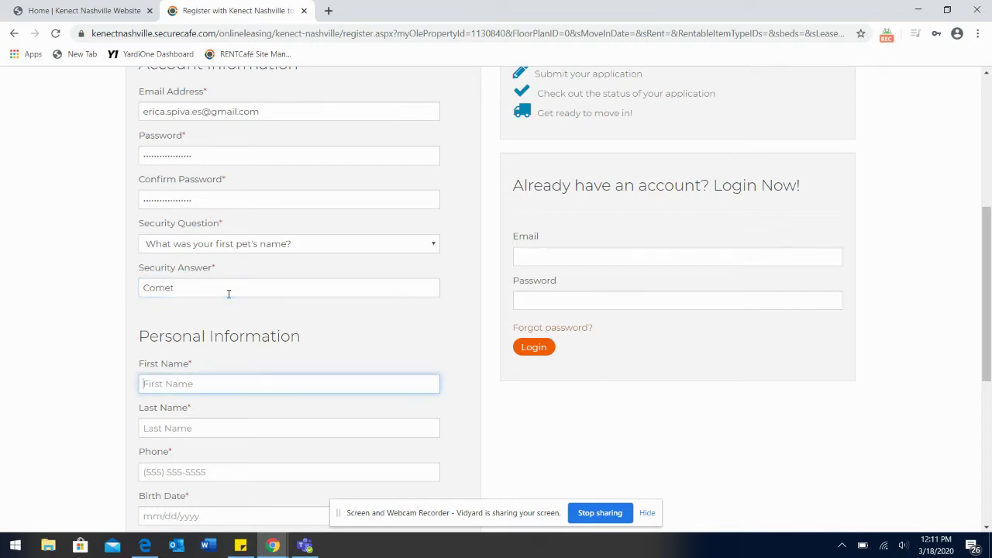
key(Tab)
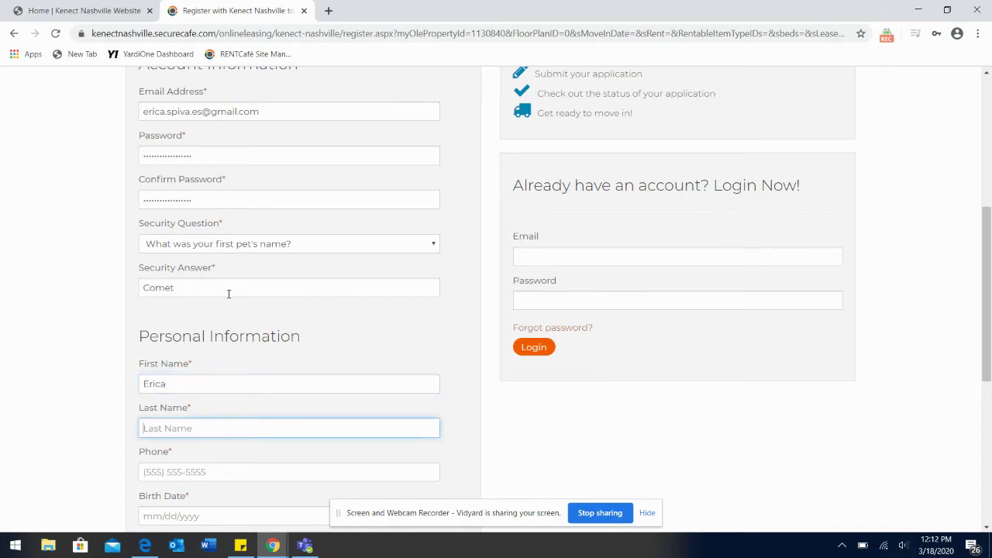
key(Tab)
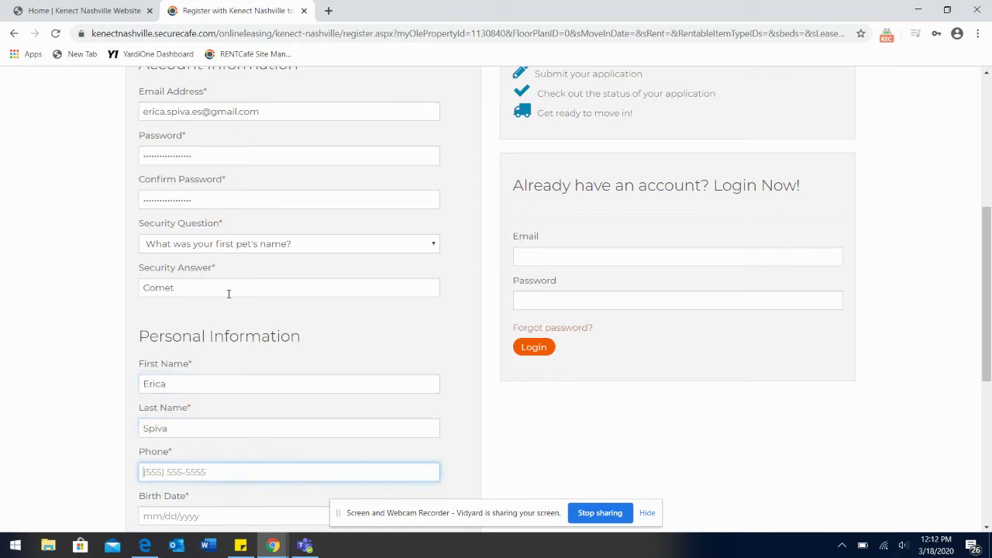
text(5555555555)
key(Tab)
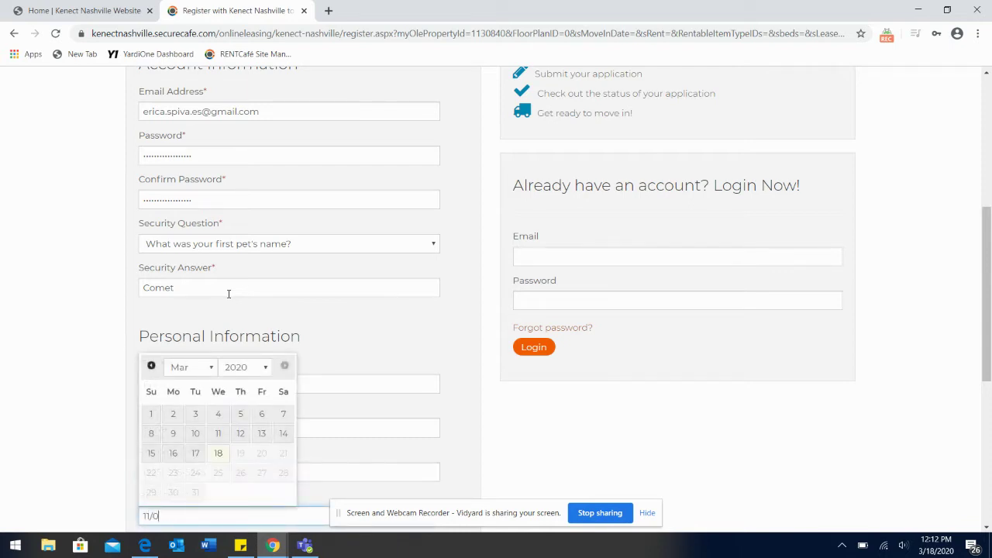
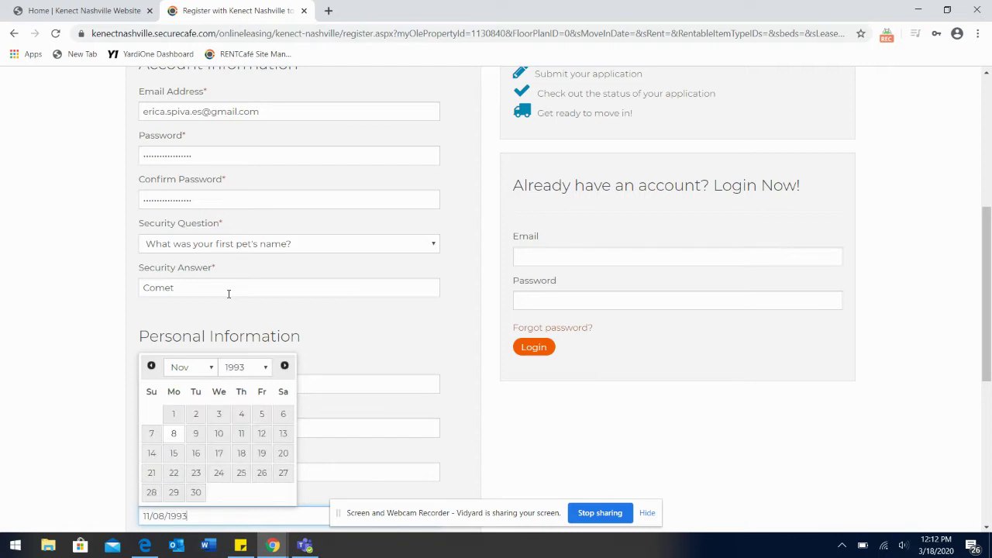
scroll(459, 343, down, 4)
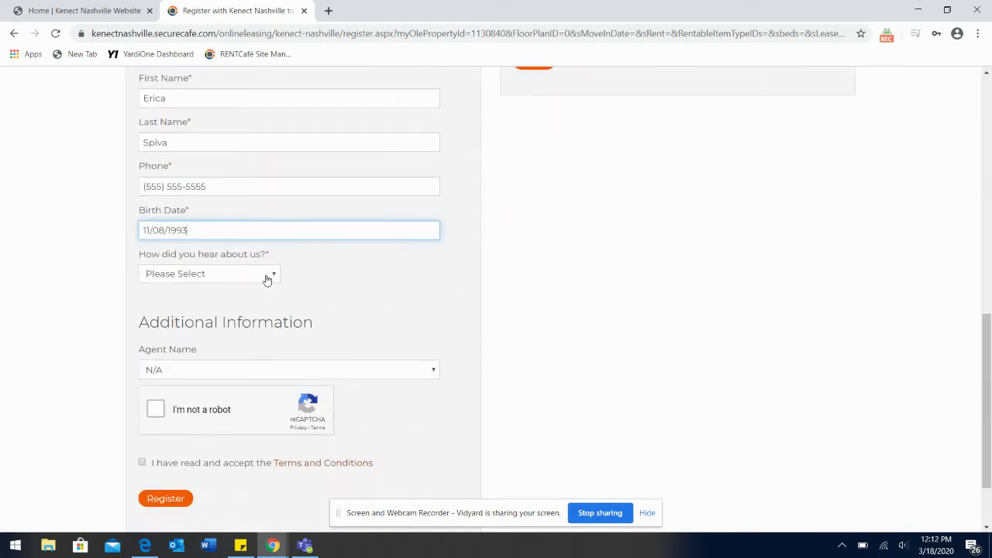
Step: Set the referral source to Kenect Website and choose the leasing agent handling the application
click(268, 277)
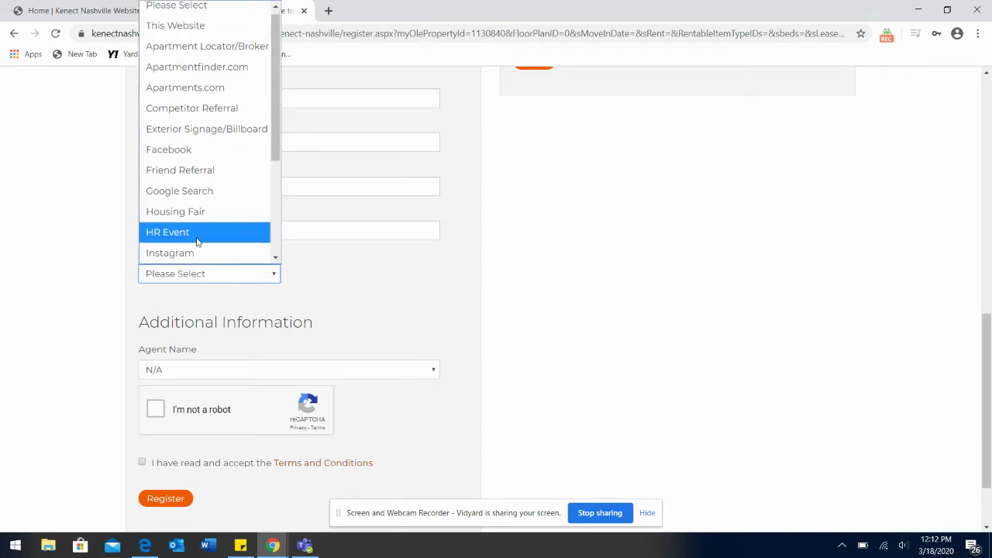
scroll(259, 241, down, 3)
click(212, 169)
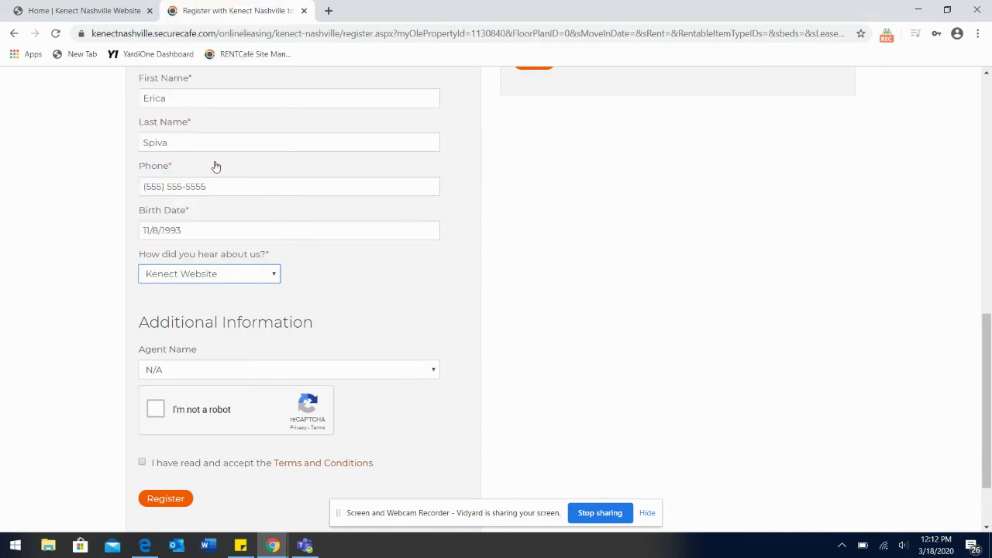
scroll(460, 349, down, 2)
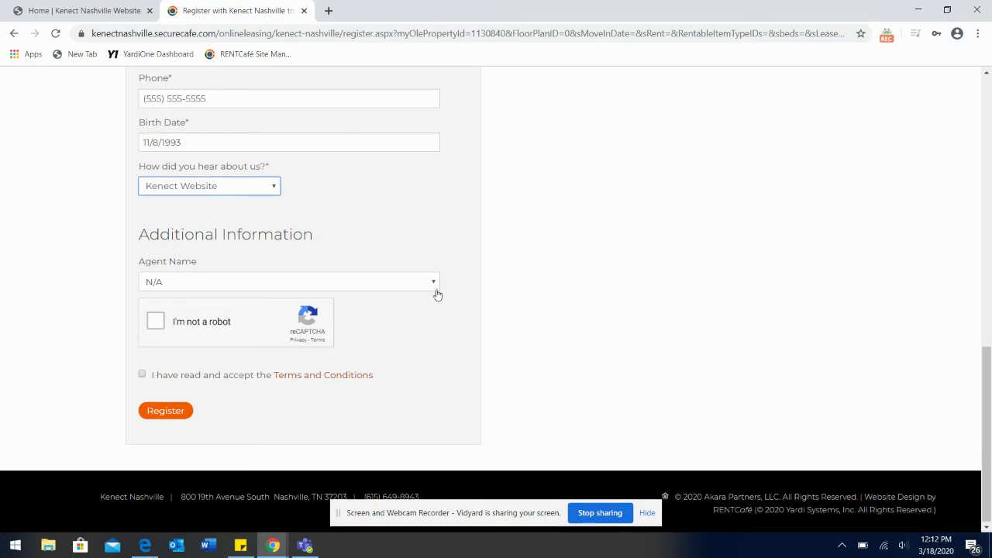
click(434, 287)
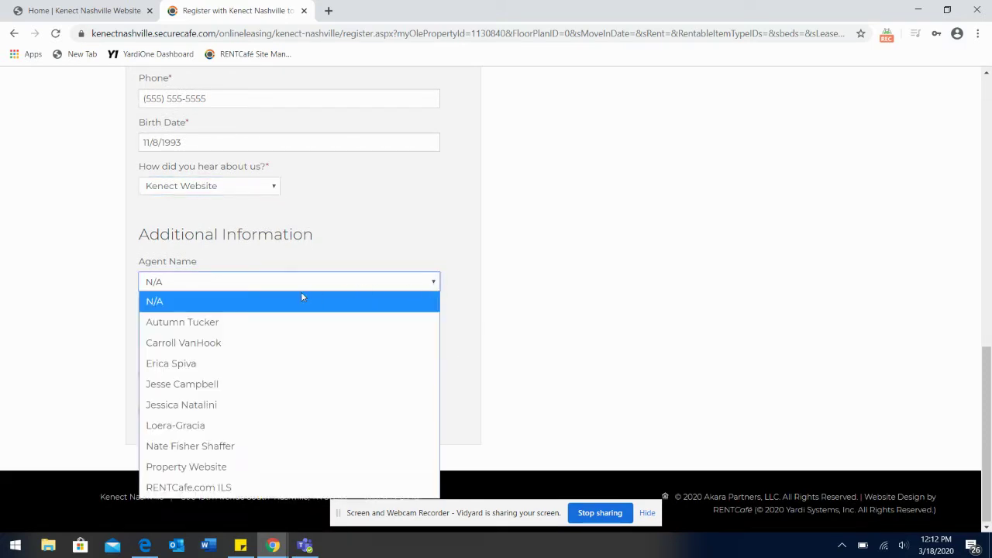
click(190, 367)
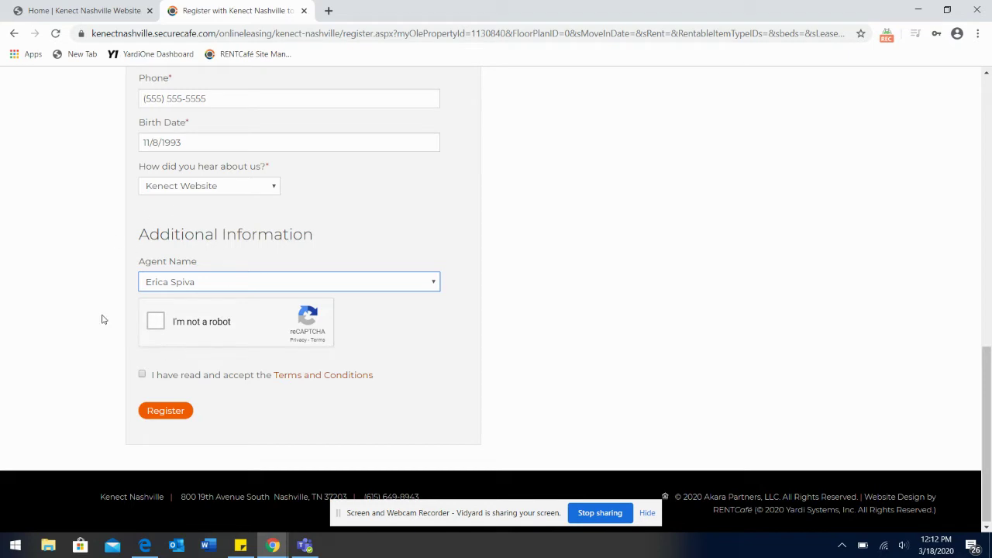
Step: Complete the captcha by selecting every image that contains cars
click(157, 322)
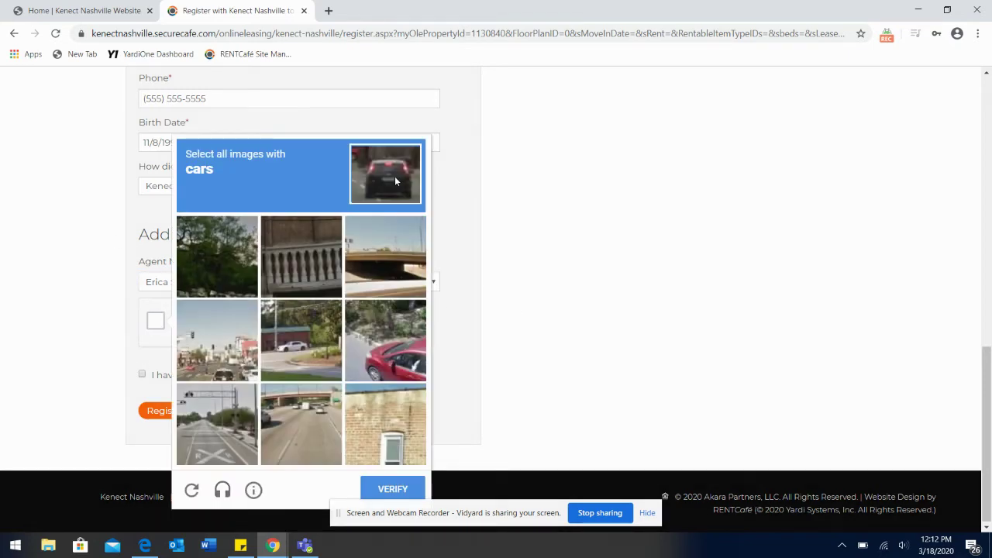
click(348, 339)
click(308, 346)
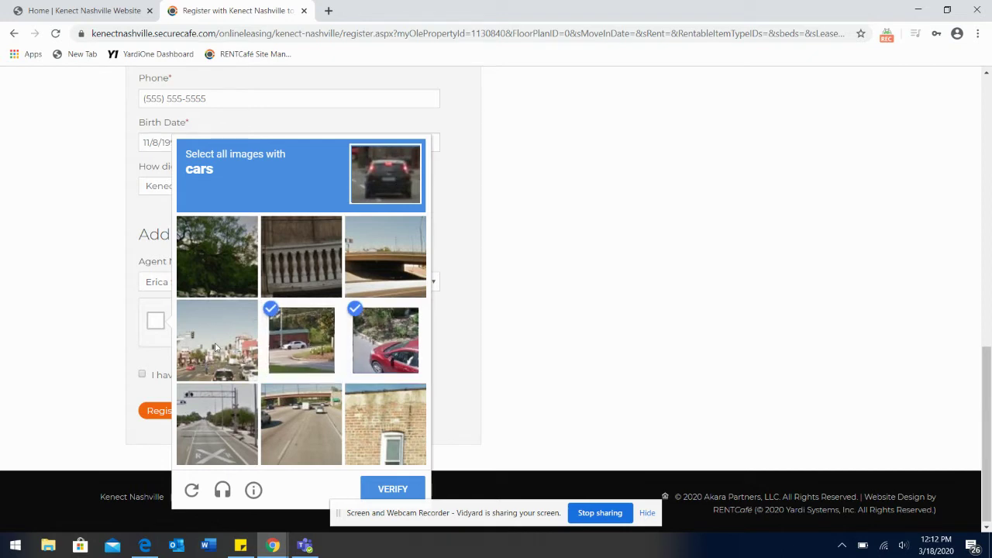
click(218, 348)
click(346, 448)
click(377, 443)
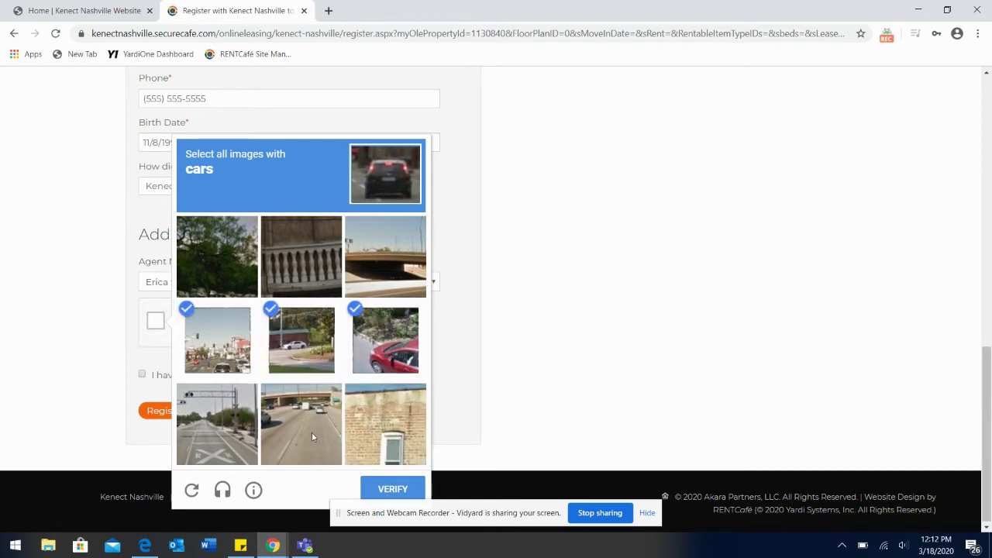
click(315, 439)
click(392, 490)
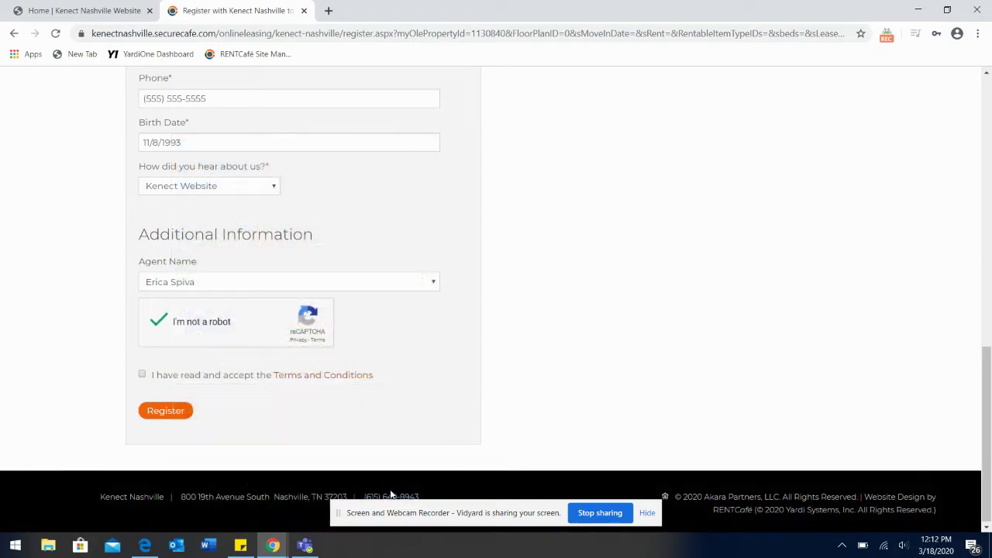
Step: Accept the Terms and Conditions and submit the registration
click(144, 376)
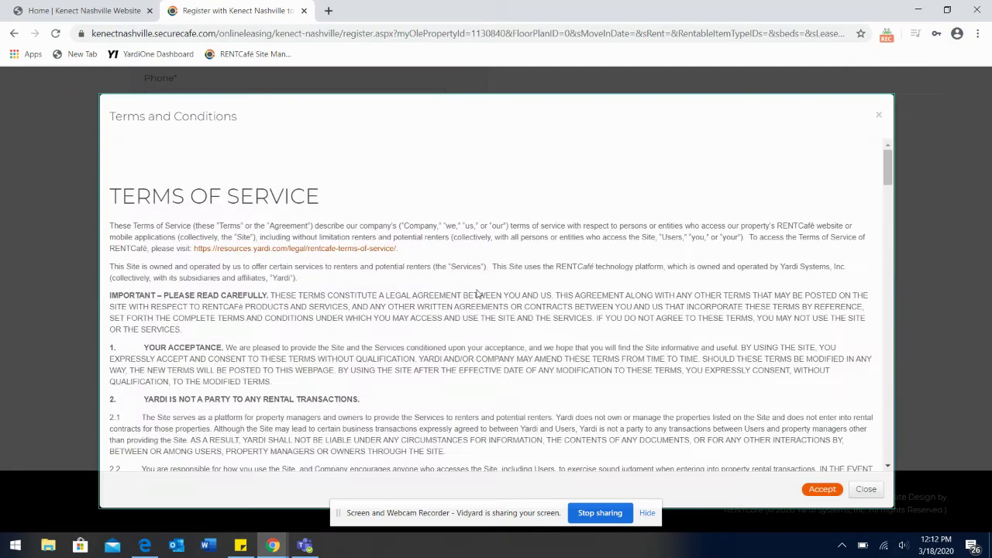
click(823, 490)
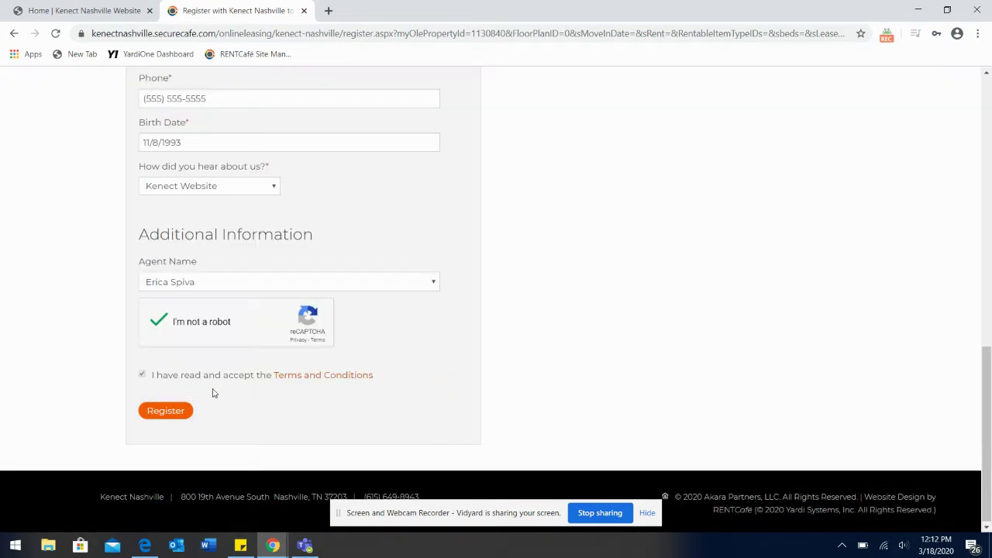
click(174, 413)
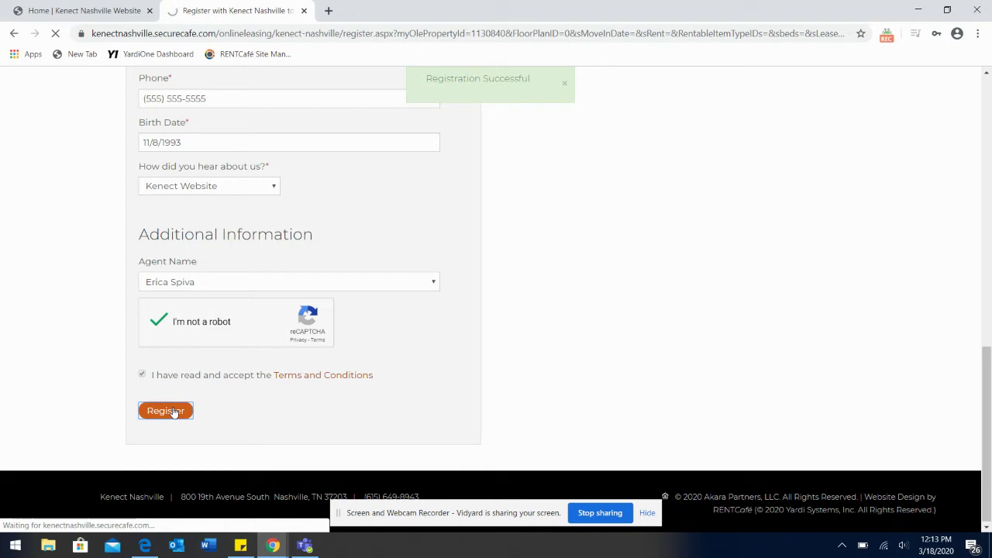
click(173, 413)
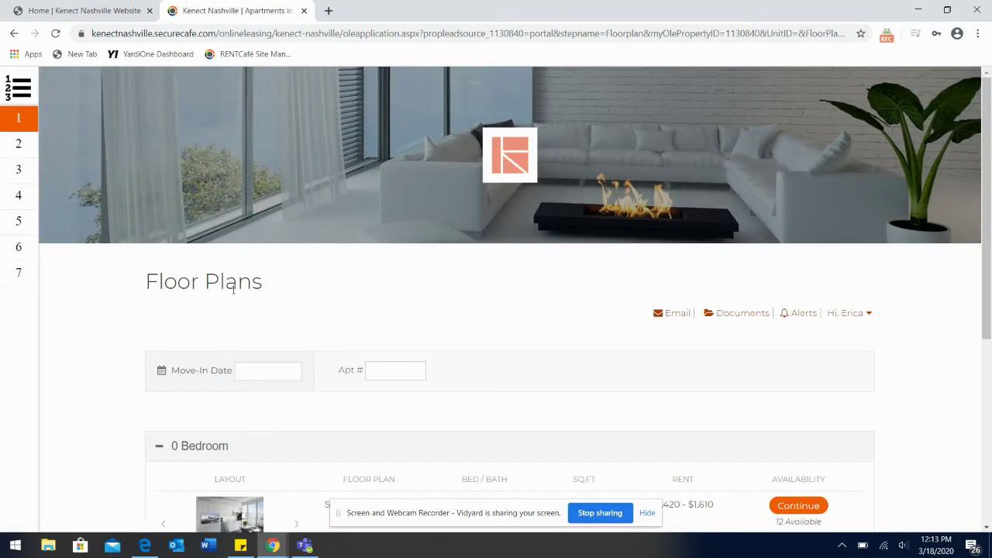
Step: Collapse 0 Bedroom, expand 1 Bedroom, and continue with the 1 BR 1 BA Unfurnished plan
scroll(144, 420, down, 3)
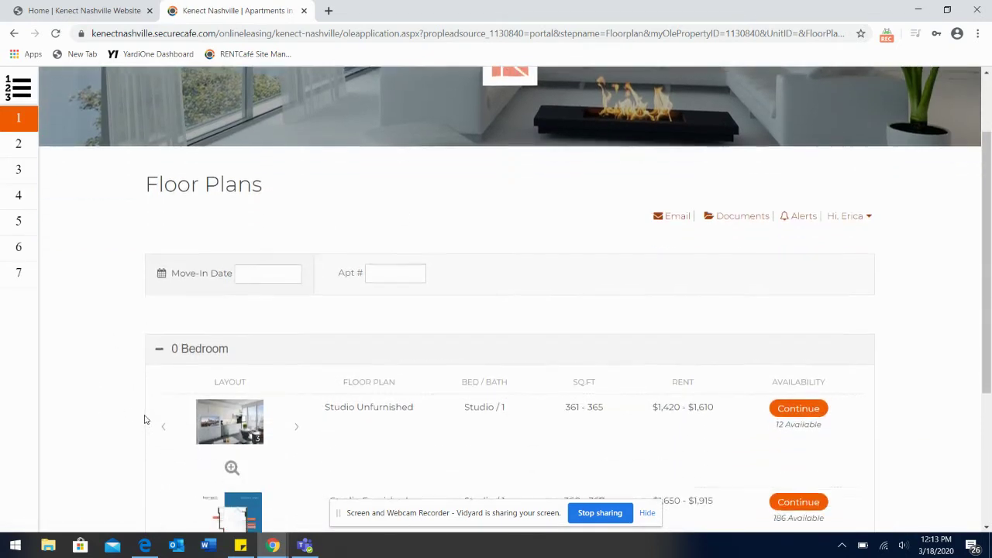
scroll(144, 419, down, 1)
scroll(145, 419, down, 1)
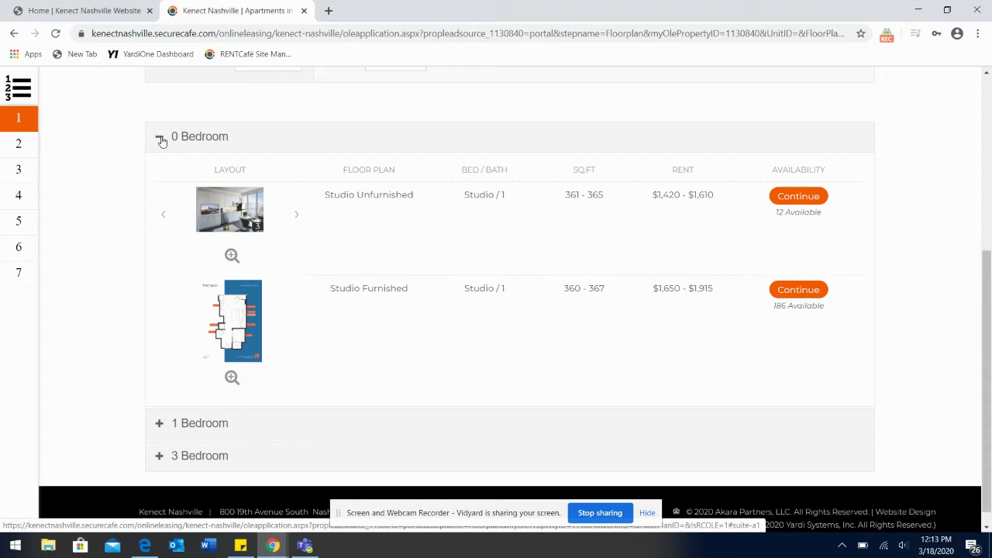
click(160, 138)
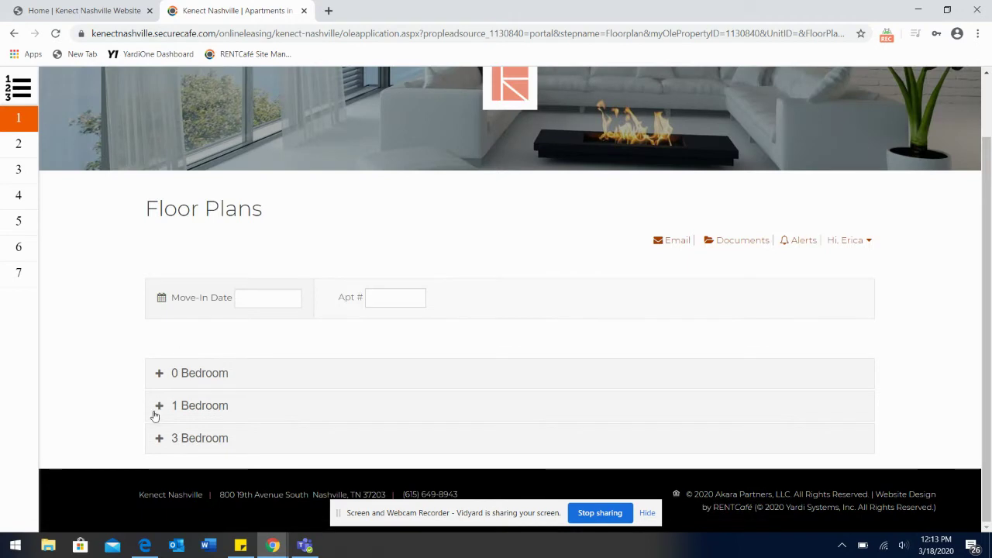
click(159, 406)
scroll(162, 406, down, 3)
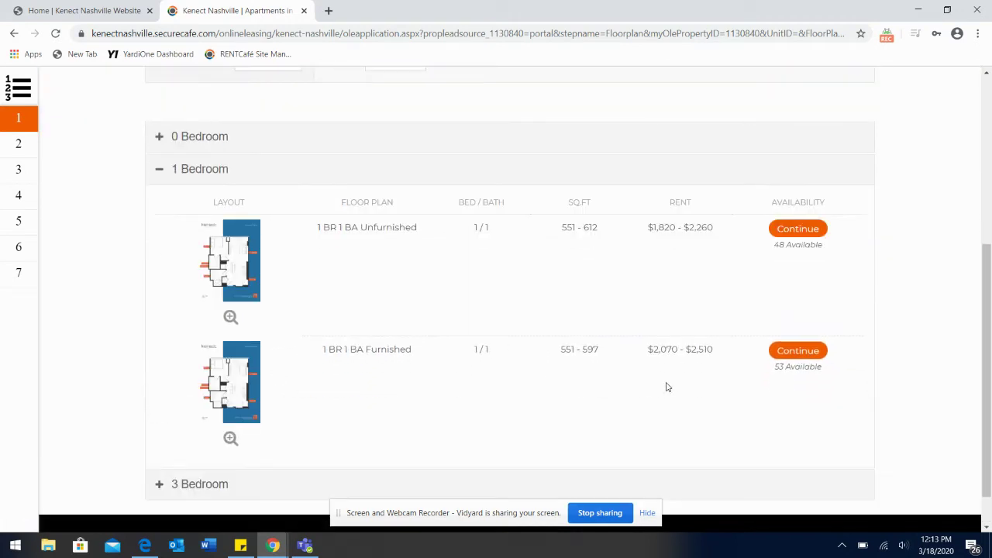
scroll(914, 311, down, 1)
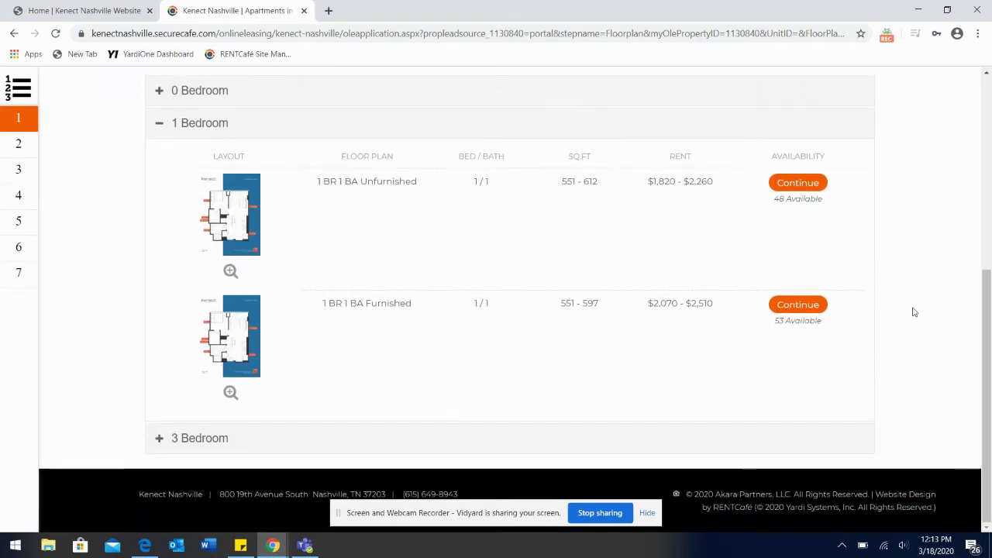
click(816, 189)
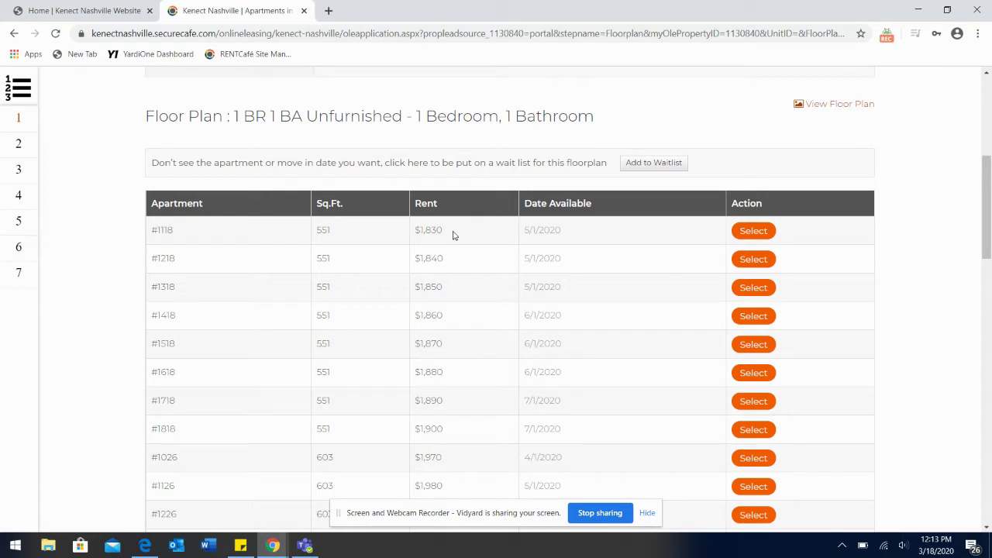
Step: Select apartment #1126 from the list of available units
scroll(456, 386, down, 1)
scroll(456, 385, down, 2)
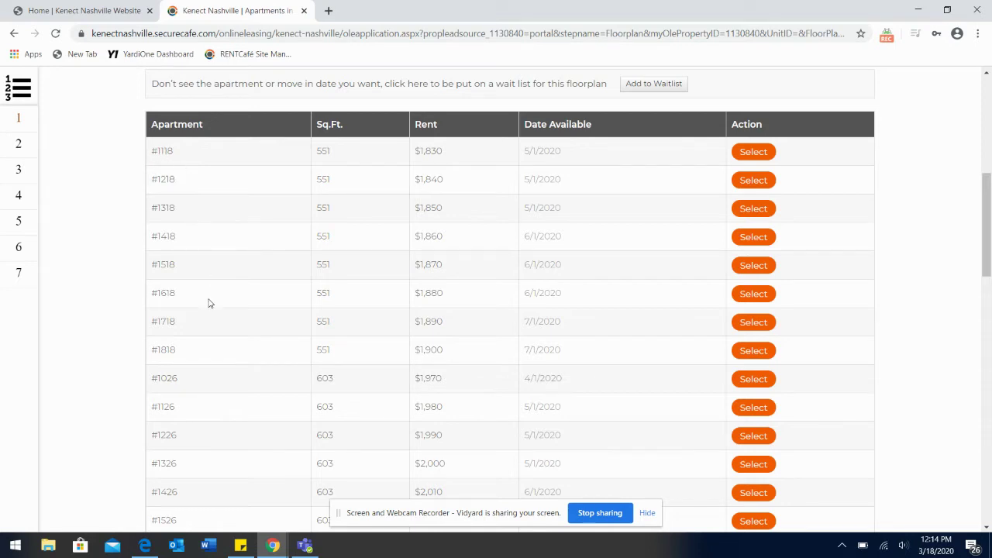
scroll(208, 304, down, 2)
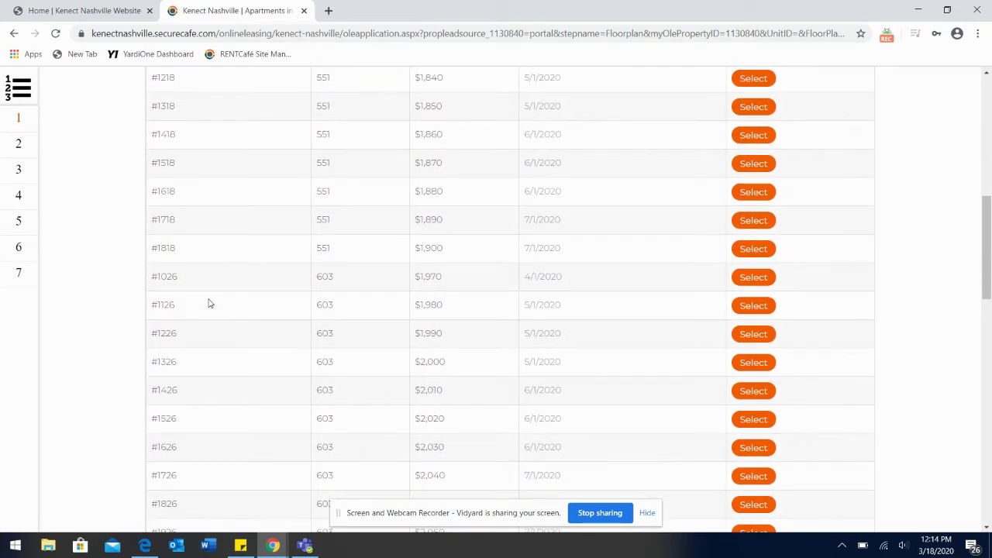
scroll(208, 303, up, 2)
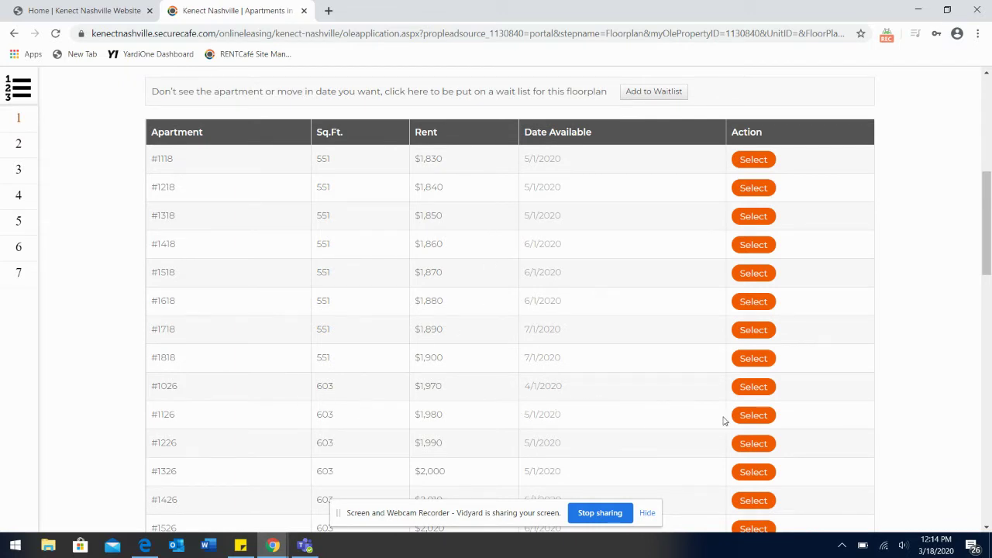
click(753, 418)
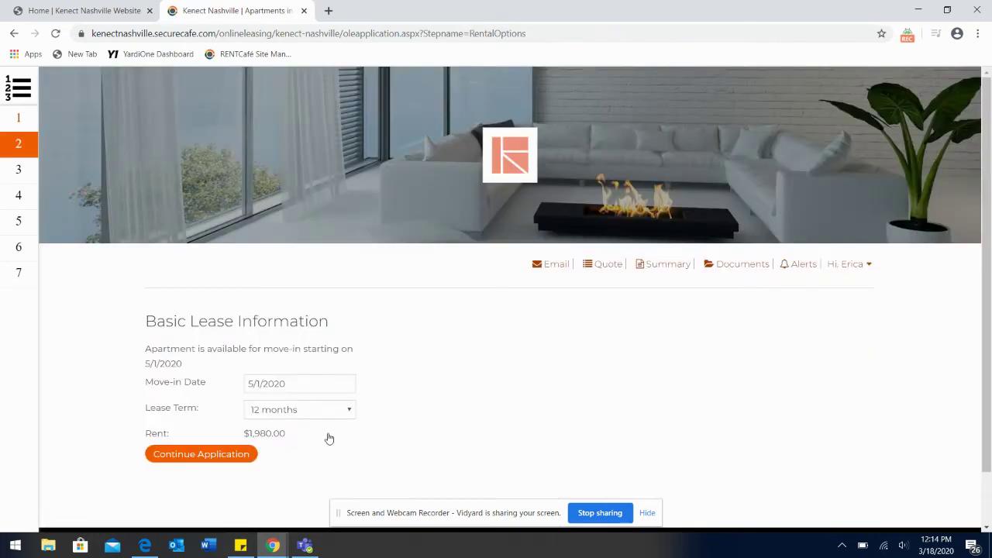
Step: Accept the 5/1/2020 move-in, 12-month lease at $1,980.00 and continue the application
scroll(303, 449, down, 1)
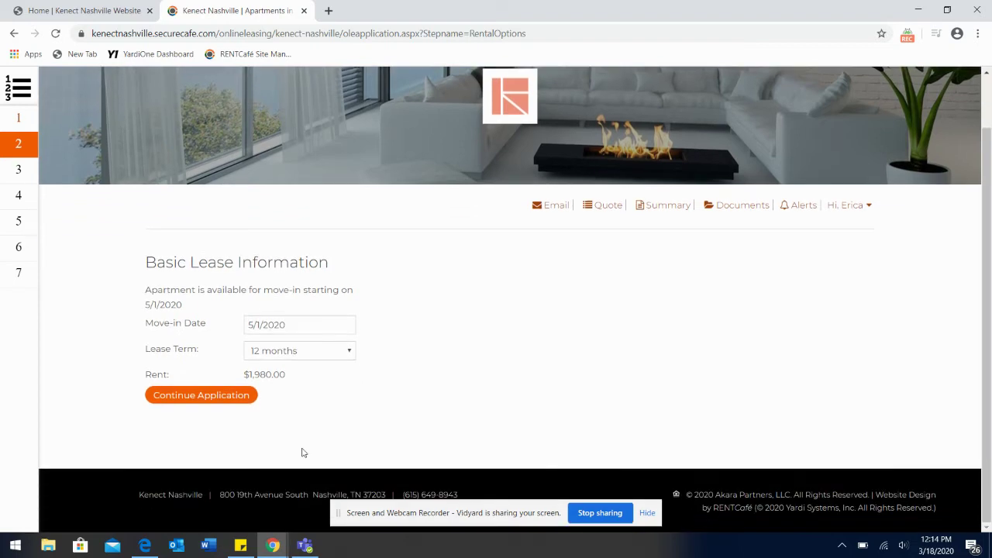
click(241, 398)
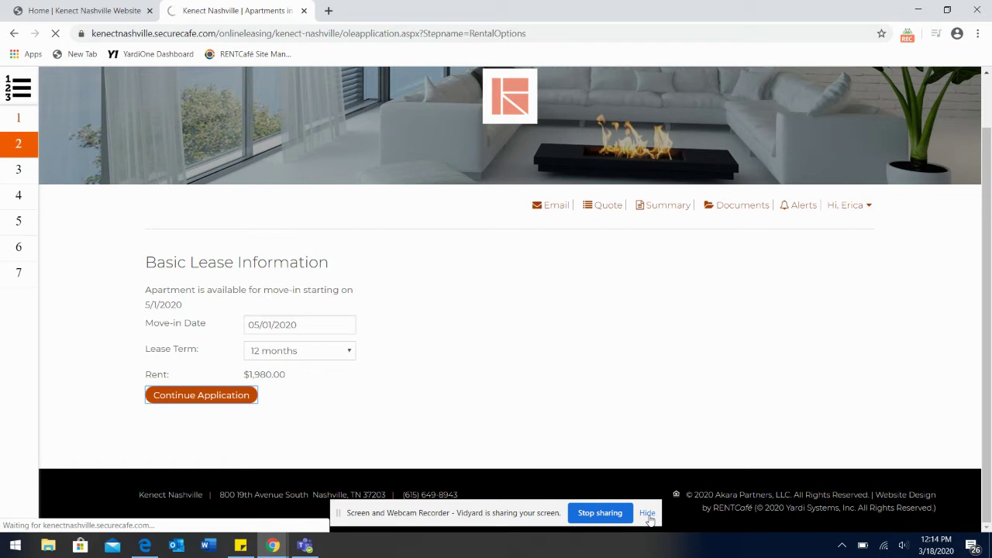
click(648, 514)
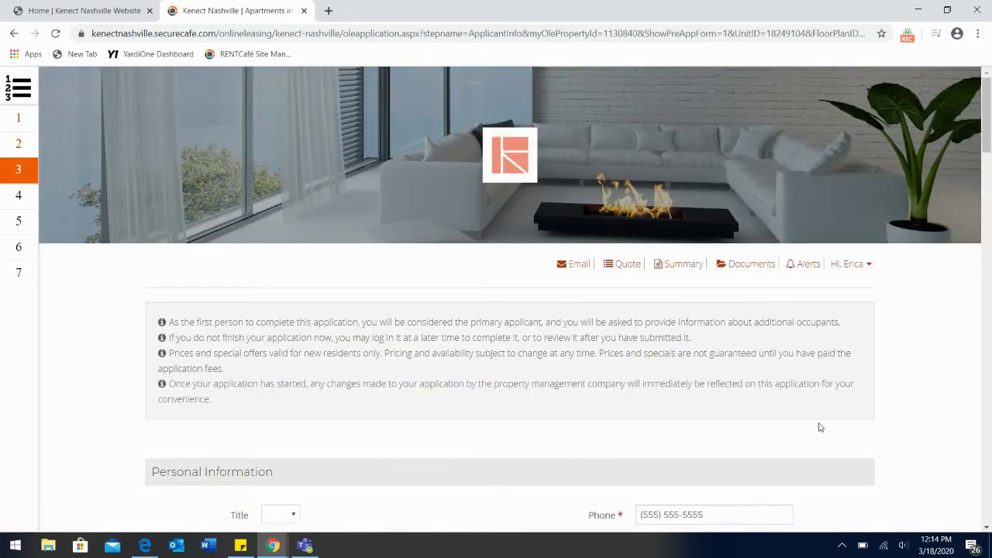
Step: Type the applicant's middle name into the Middle Name field
scroll(908, 457, down, 2)
scroll(911, 456, down, 3)
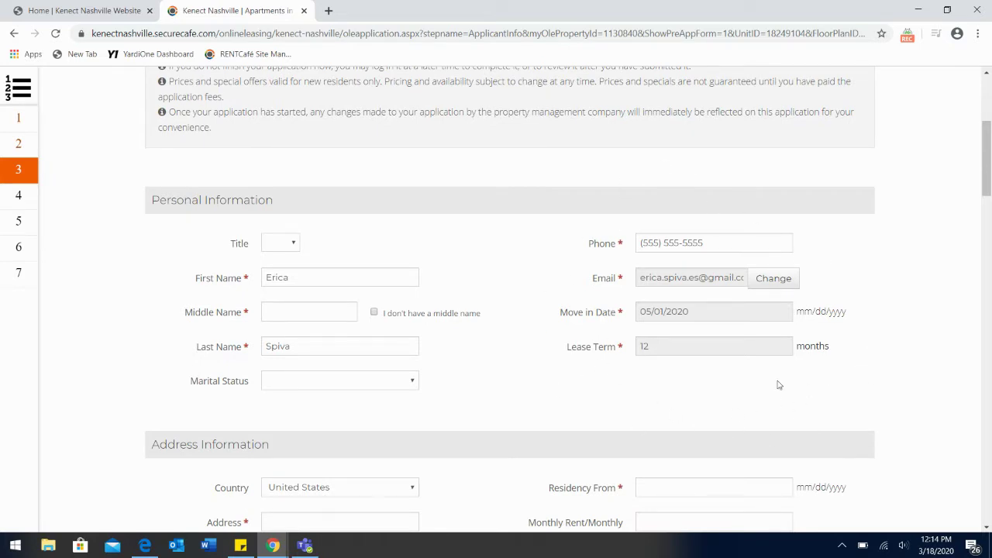
scroll(549, 427, down, 1)
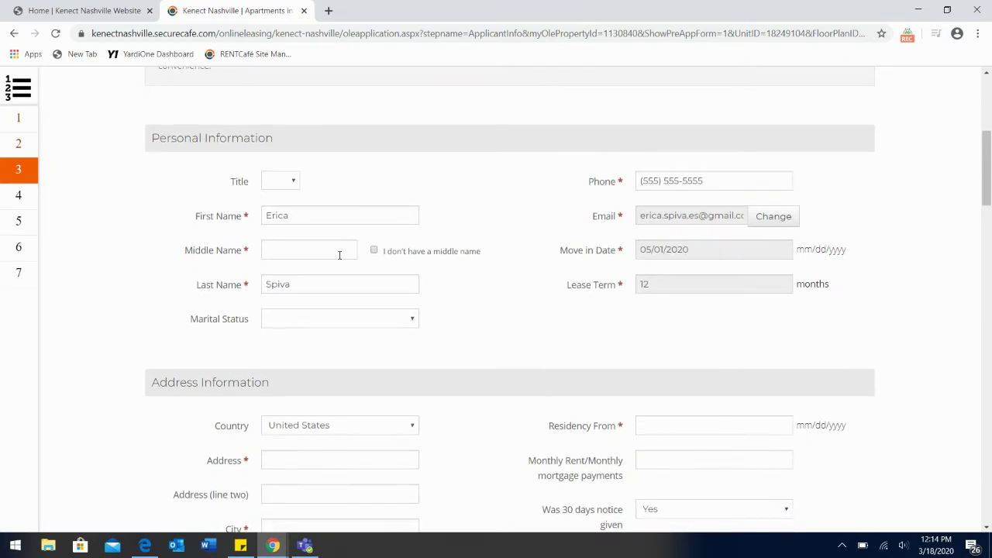
click(314, 250)
text(Lynn)
scroll(498, 369, down, 3)
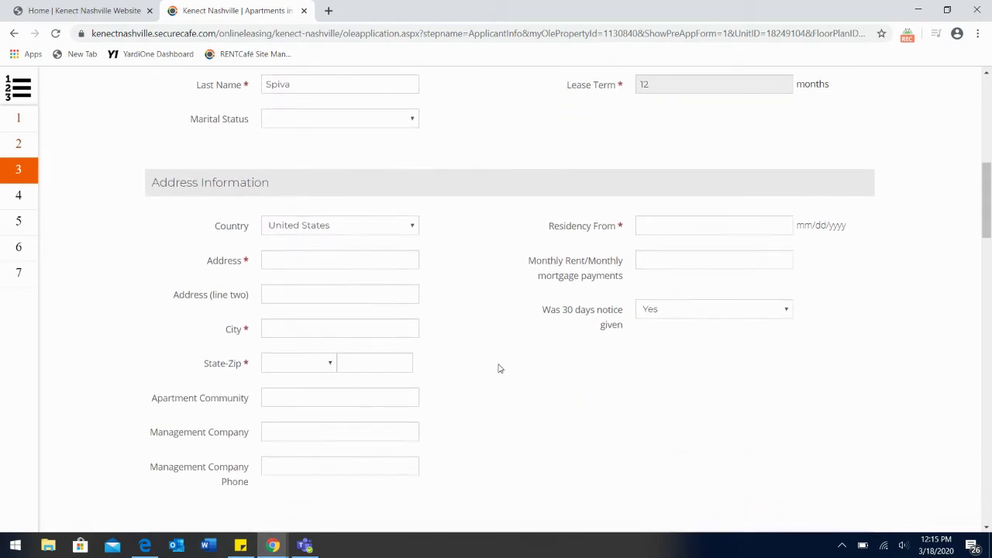
scroll(500, 368, down, 1)
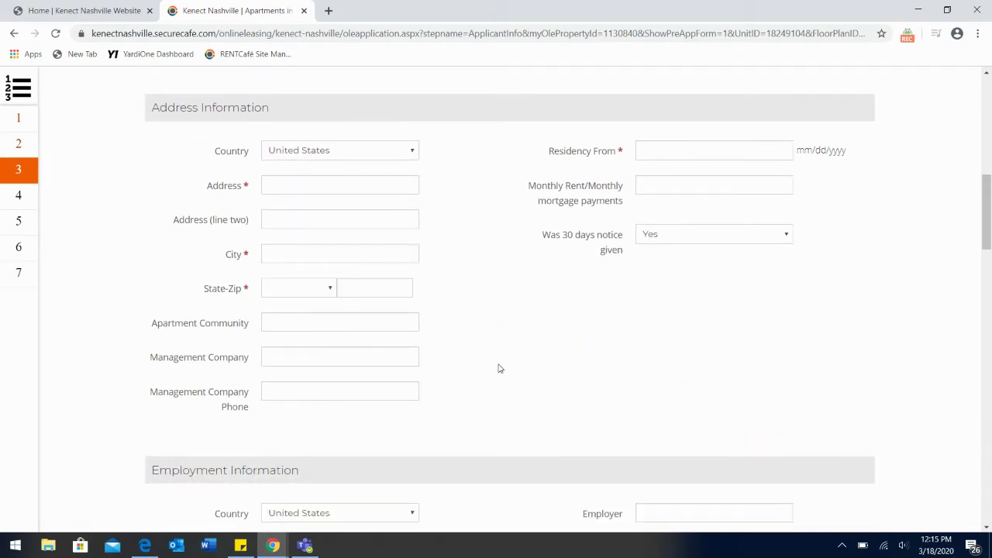
Step: Enter the applicant's current street address, city, state TN and zip code
click(279, 184)
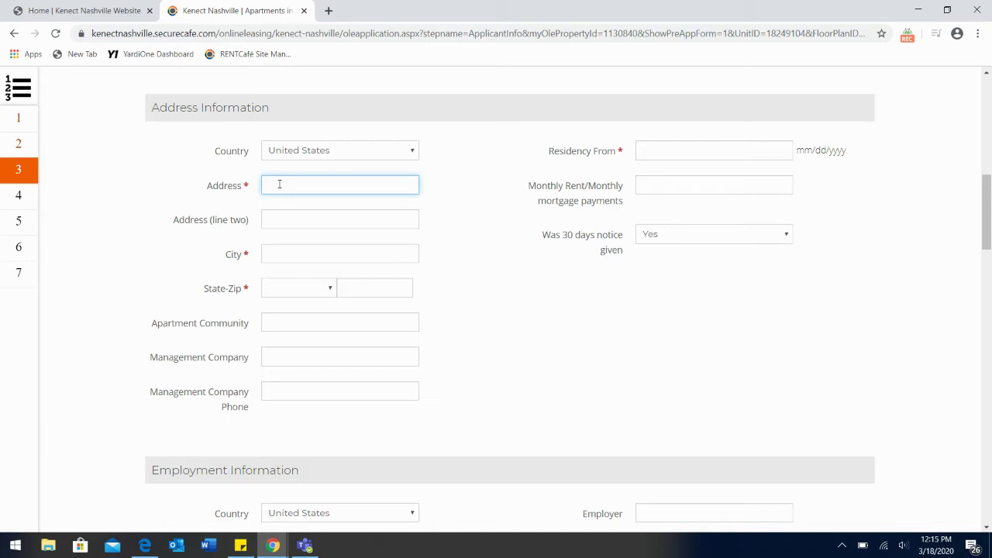
key(Tab)
key(Tab)
text(Na)
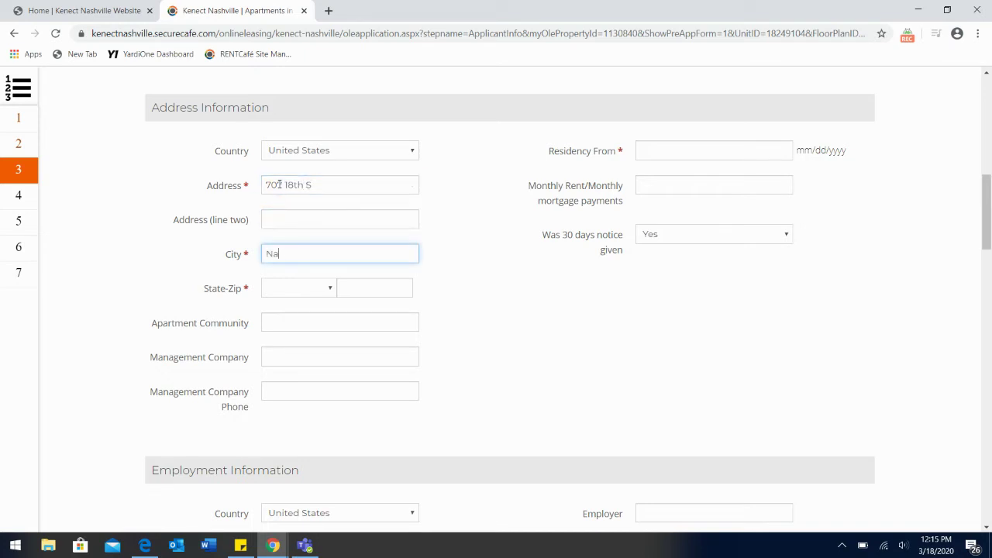
text(shville)
key(Tab)
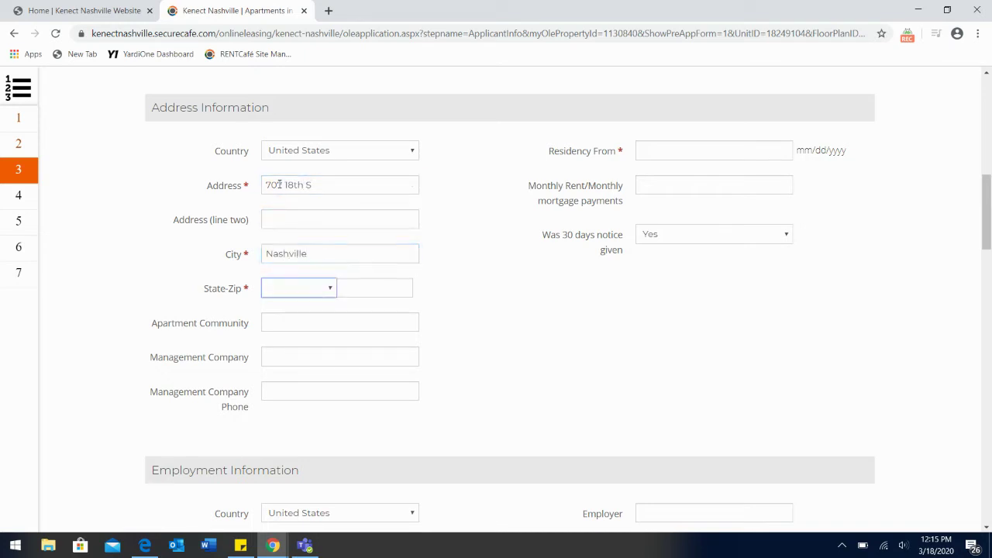
key(t)
key(Tab)
text(37)
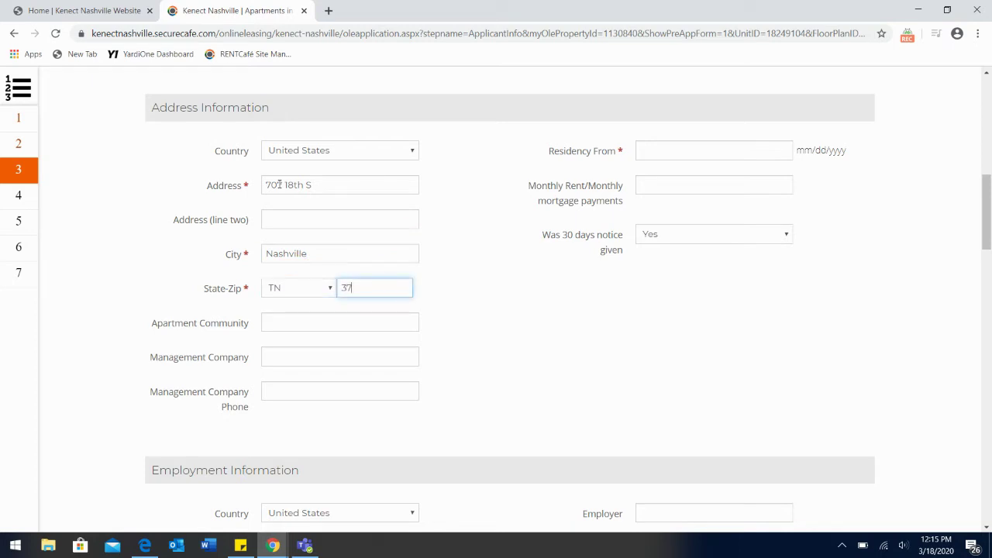
text(203)
Step: Set apartment community Kenect Nashville, residency since 03/01/2018, and monthly rent 1700
key(Tab)
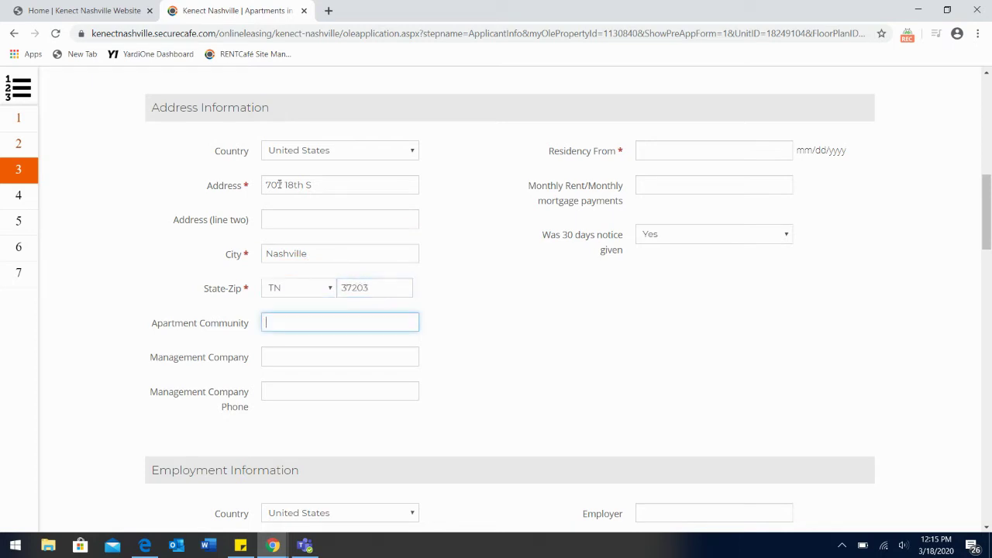
text(Kenect Nashville)
key(Tab)
key(Tab)
key(Tab)
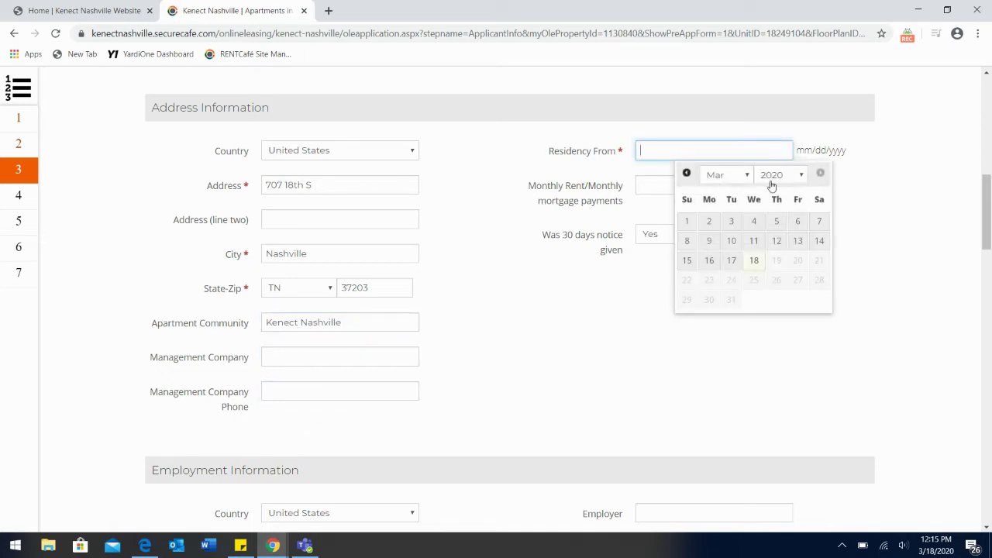
click(795, 175)
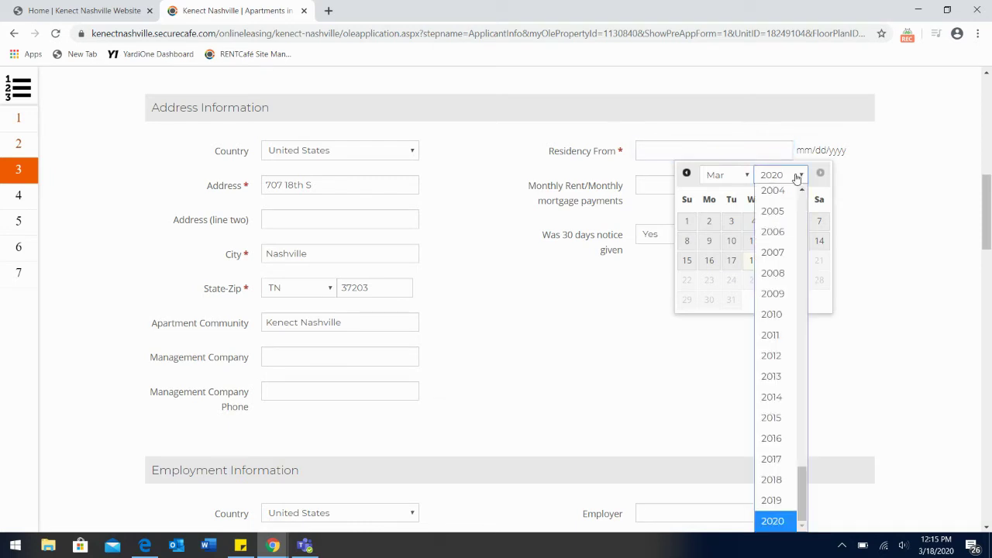
click(771, 480)
click(776, 221)
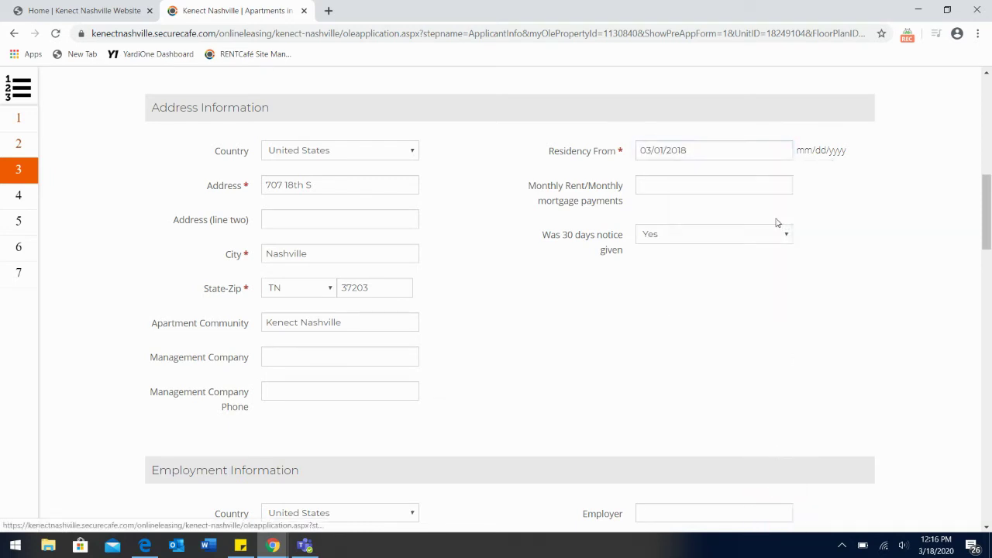
click(669, 188)
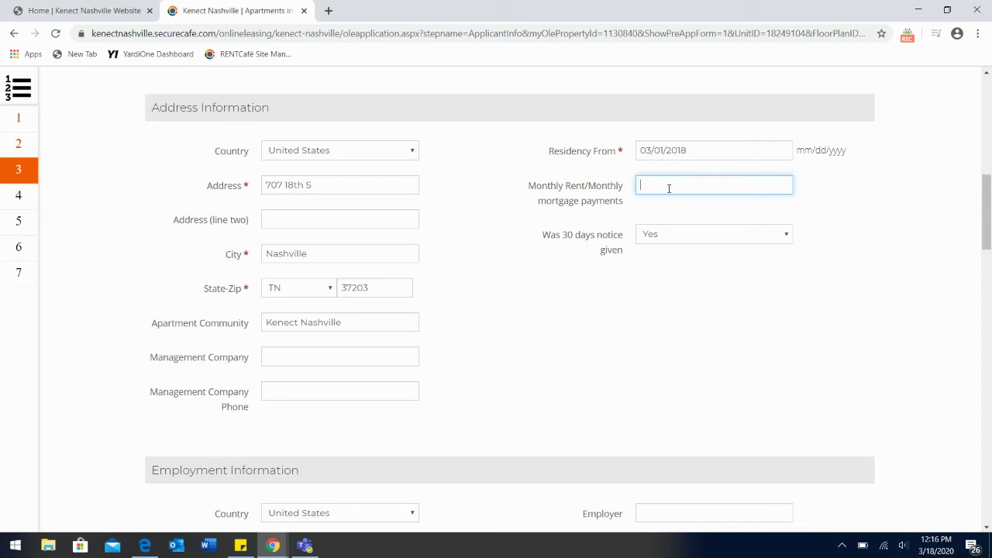
text(1700)
Step: Set employment status to Employed and job title to Leasing Coordinator
scroll(457, 392, down, 4)
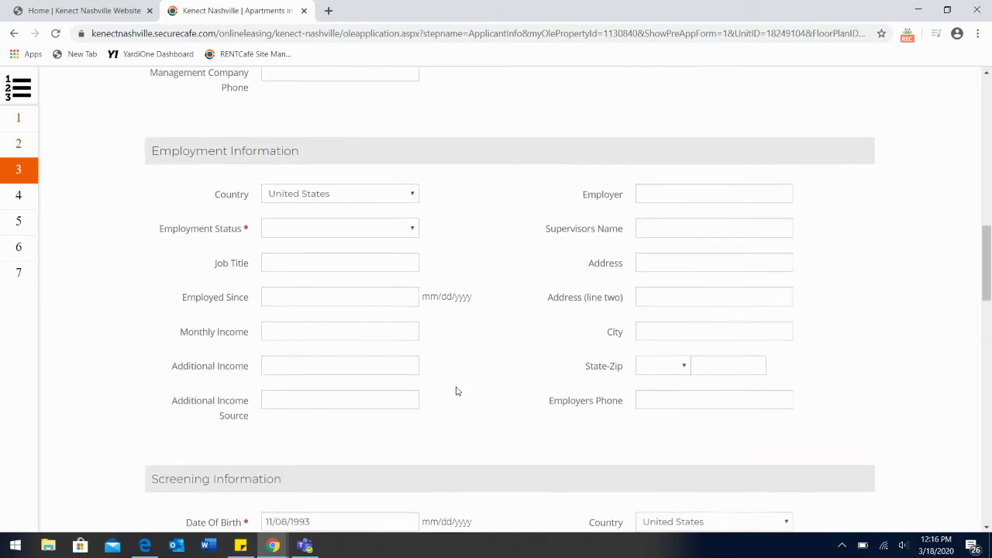
scroll(519, 326, down, 1)
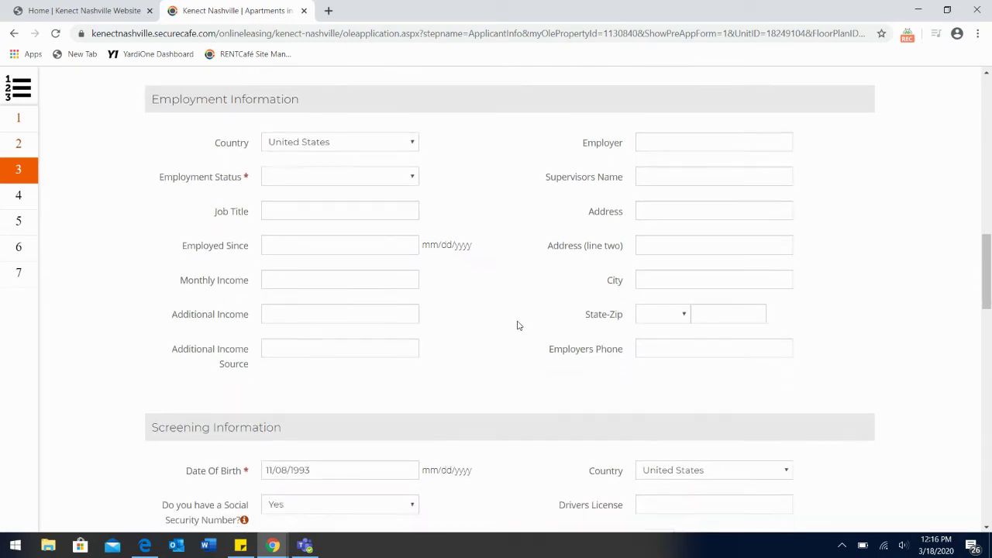
click(288, 179)
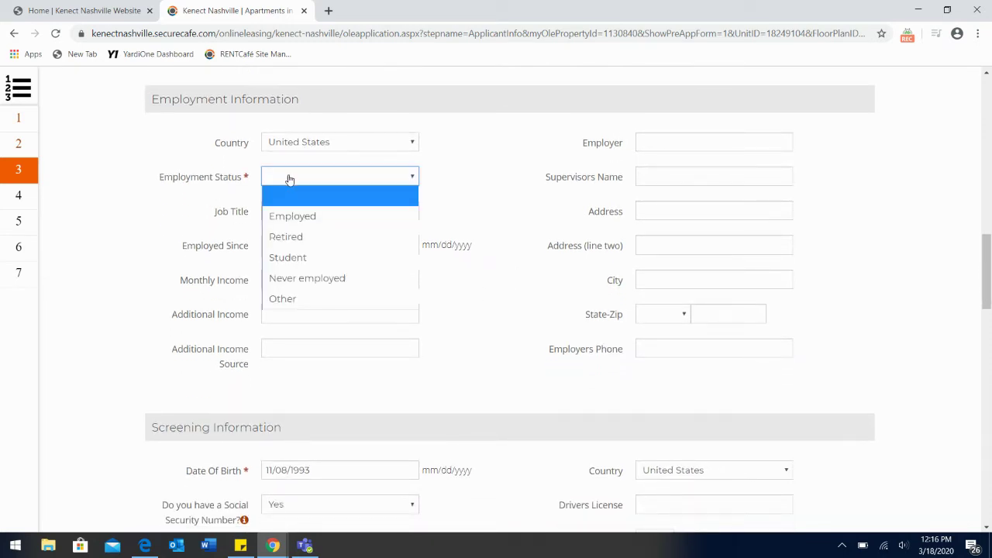
click(307, 221)
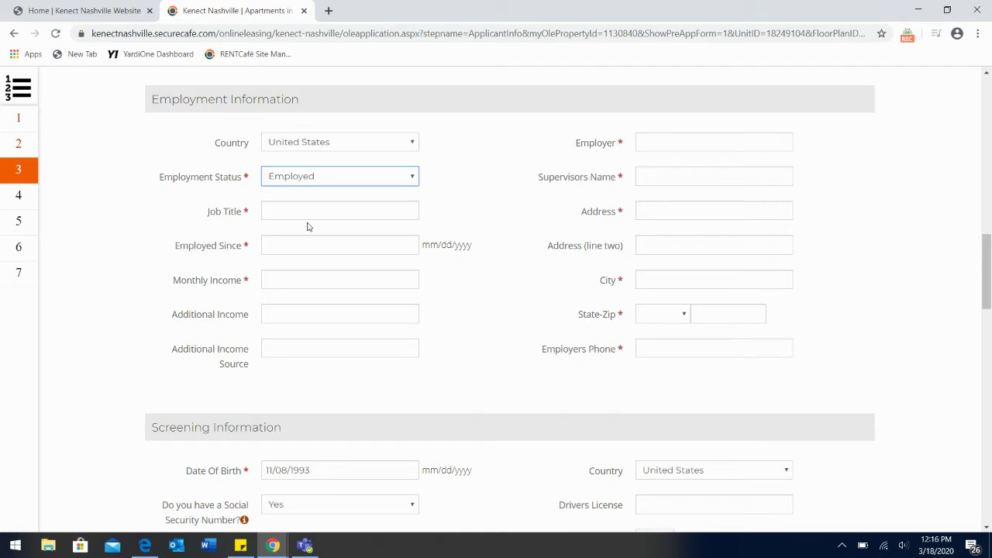
click(367, 206)
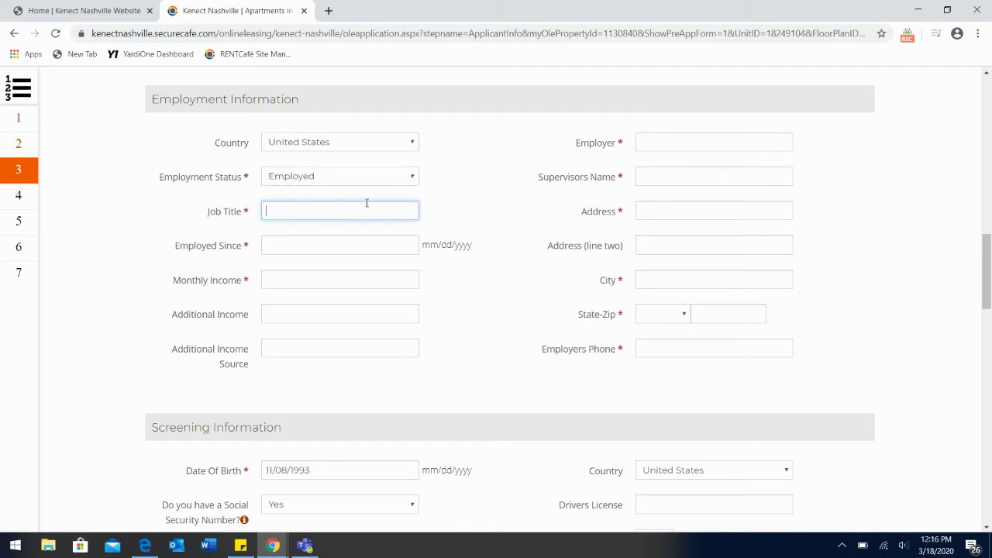
text(Le)
text(asing C)
text(oordinat)
text(io)
text(n)
key(BackSpace)
key(BackSpace)
key(BackSpace)
text(or)
key(Tab)
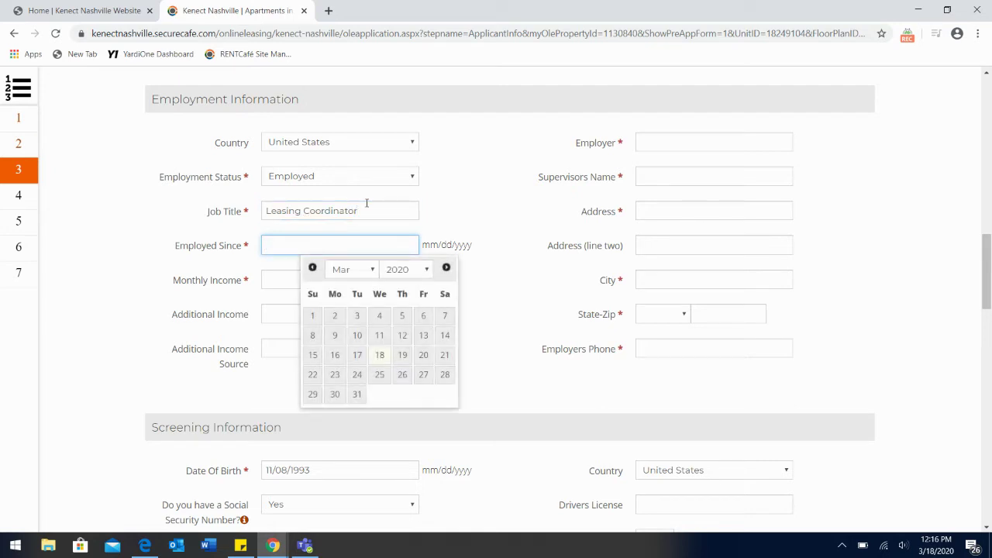
Step: Set employed since to 03/01/2018 and monthly income to 6000
click(412, 269)
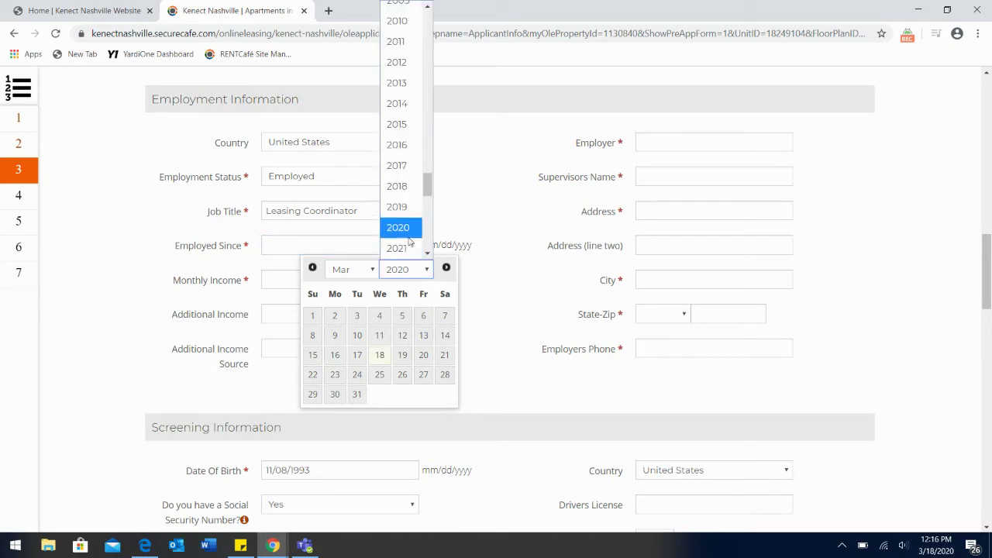
click(406, 193)
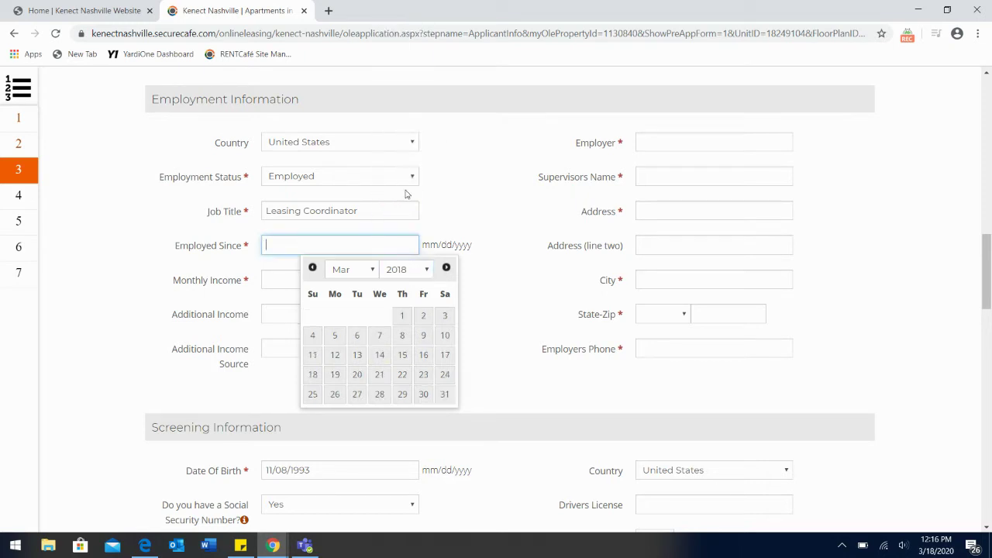
click(402, 314)
click(277, 279)
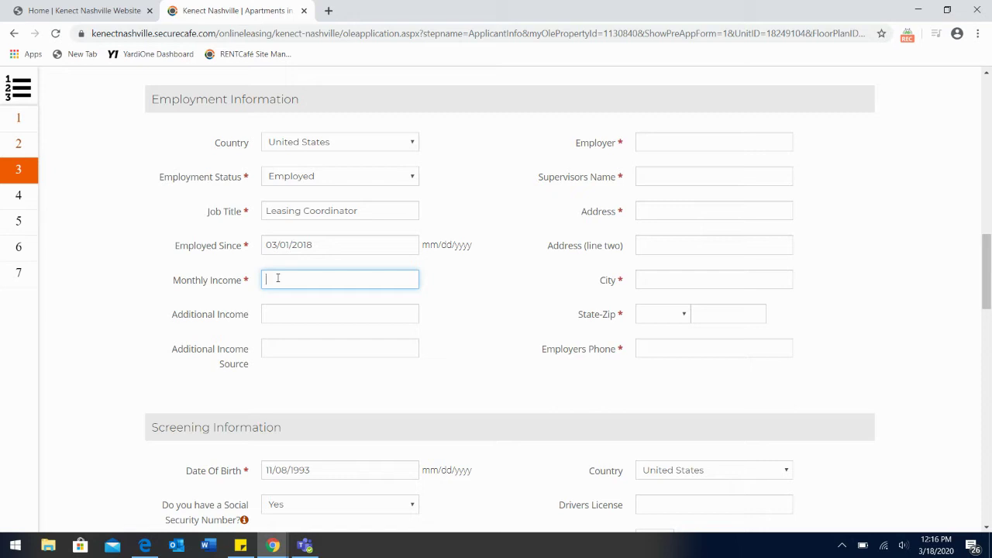
text(6000)
click(310, 312)
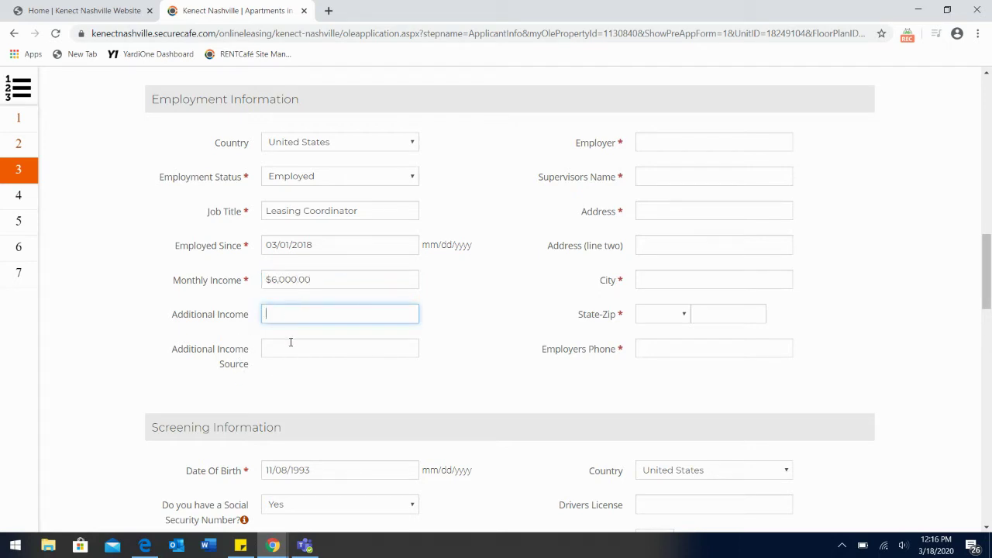
click(291, 347)
click(282, 314)
Step: Enter Kenect Nashville as employer and fill in the supervisor's name, fixing capitalisation
click(667, 136)
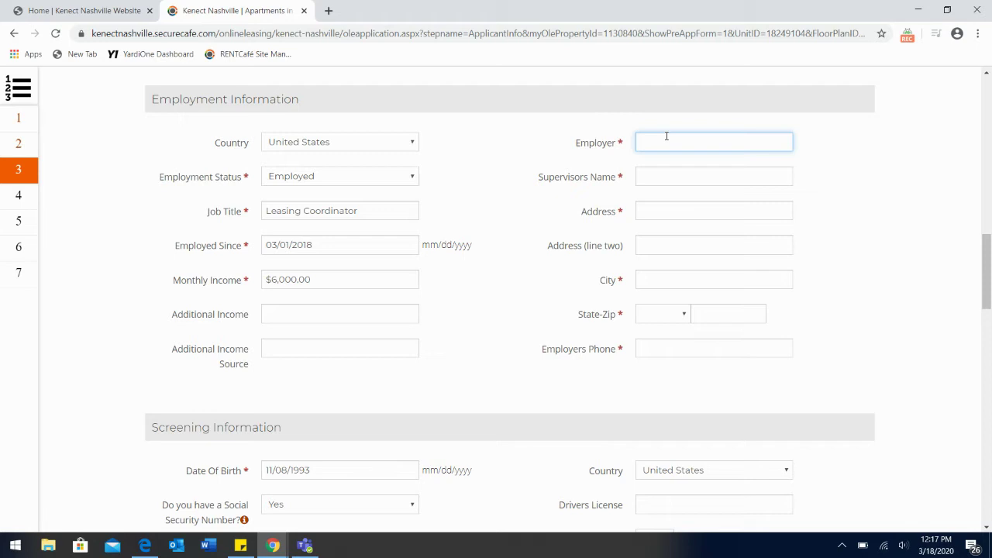
text(Kenect NAshville)
click(686, 143)
key(BackSpace)
text(a)
click(689, 179)
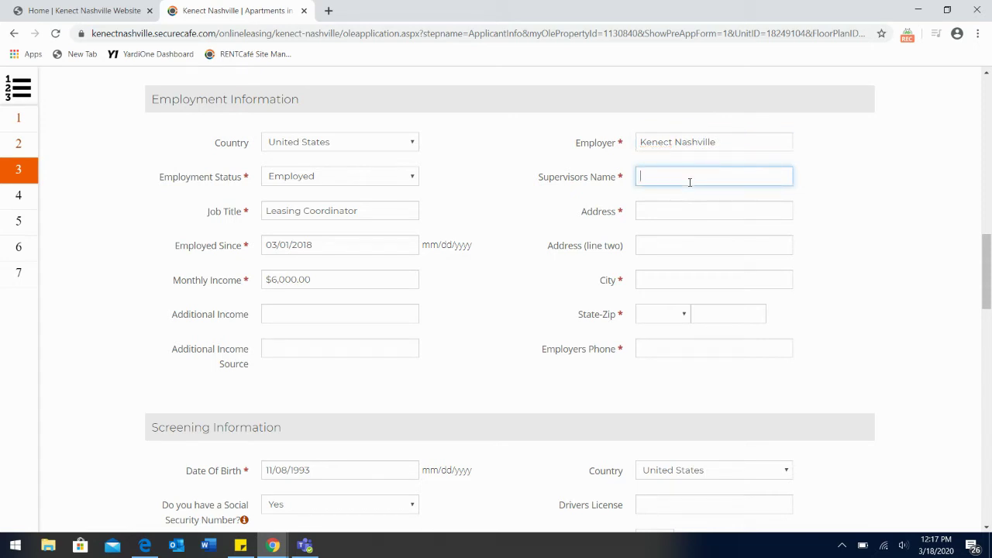
text(Yasha Doe)
Step: Fill in the employer's street address, Nashville, TN with zip code, and the employer's phone number
key(Tab)
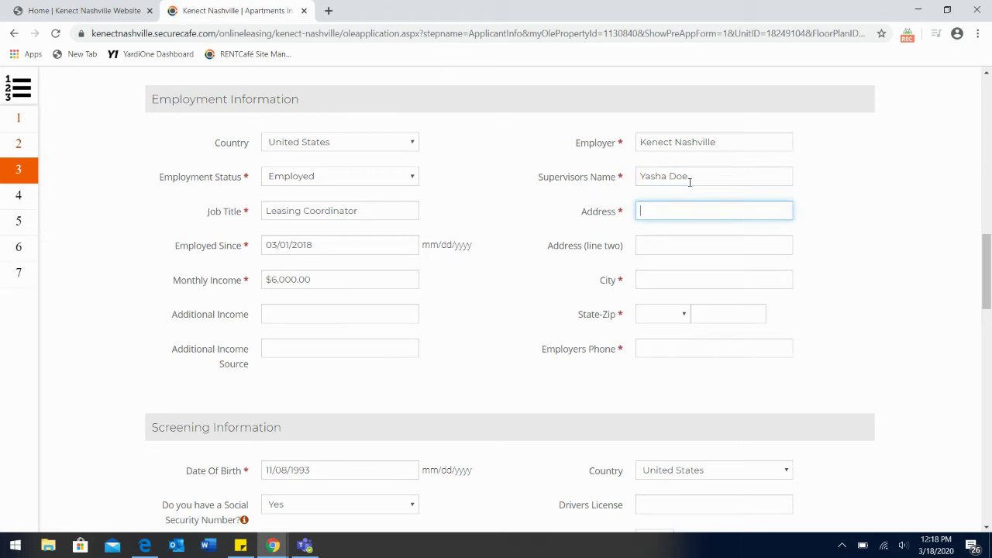
key(Tab)
key(Tab)
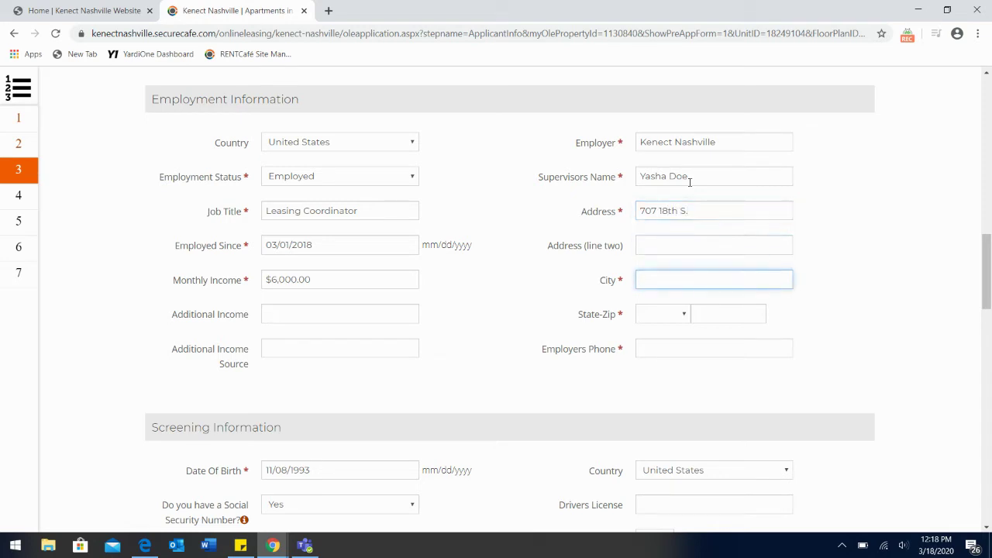
text(Nashville)
key(Tab)
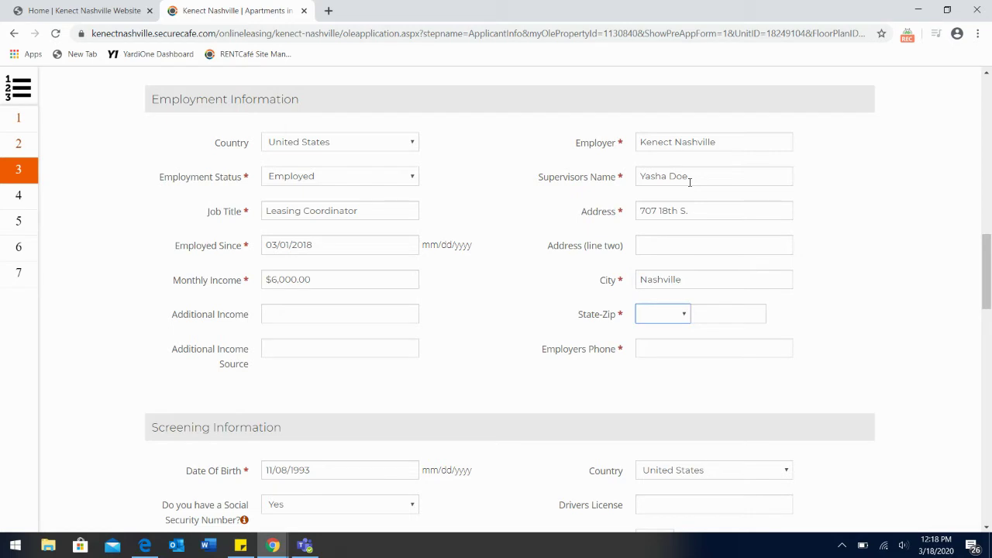
text(tn)
key(Tab)
text(3)
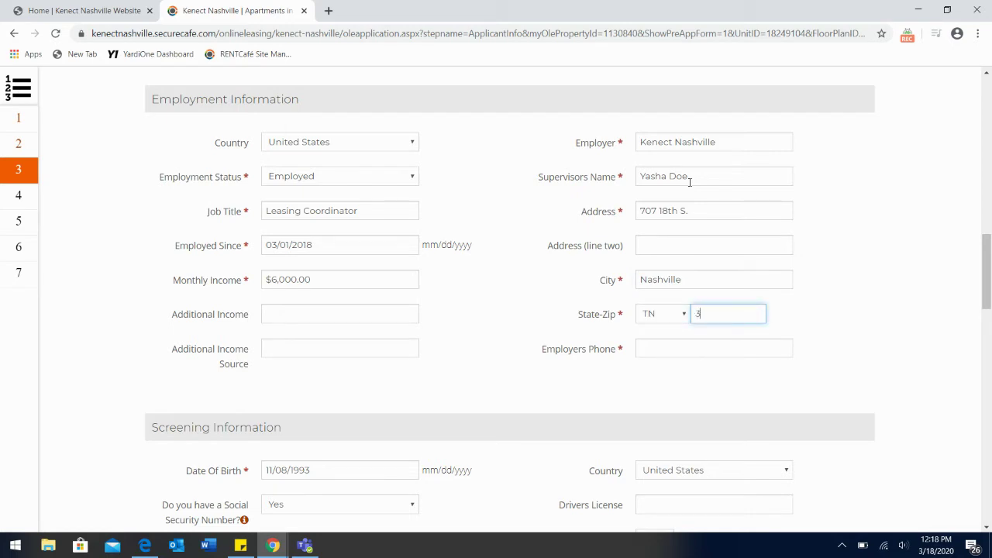
text(7203)
key(Tab)
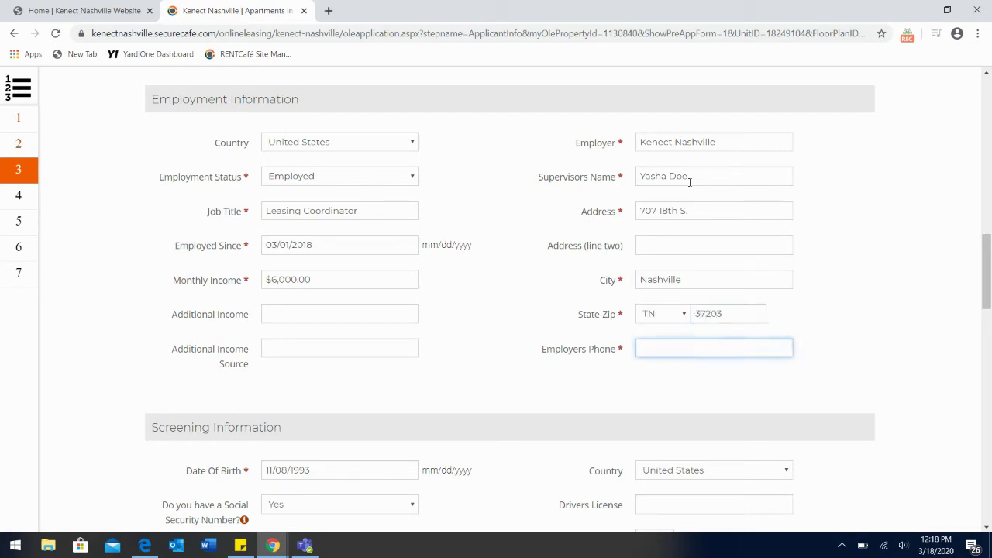
text(5555555555)
Step: Enter the applicant's social security number in Screening Information
scroll(717, 412, down, 2)
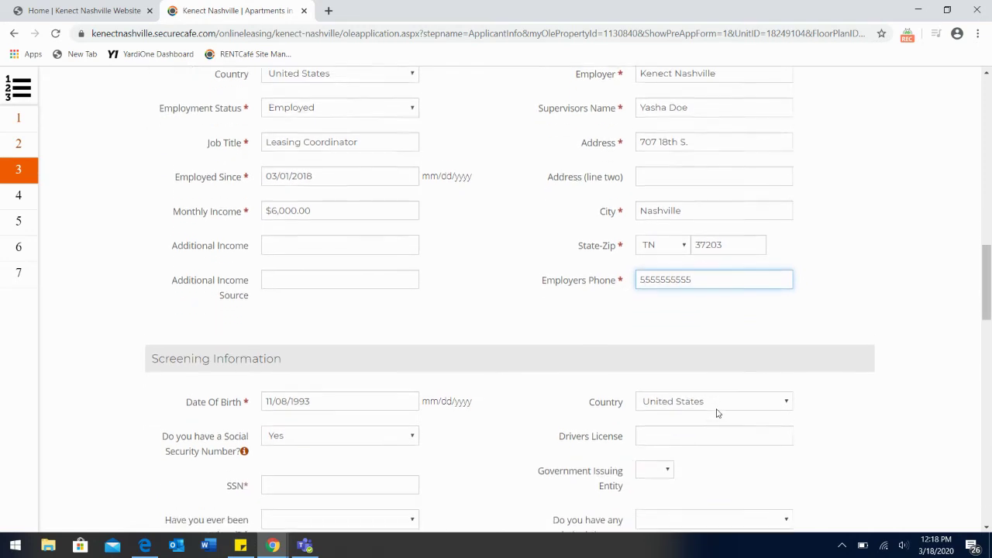
scroll(716, 412, down, 2)
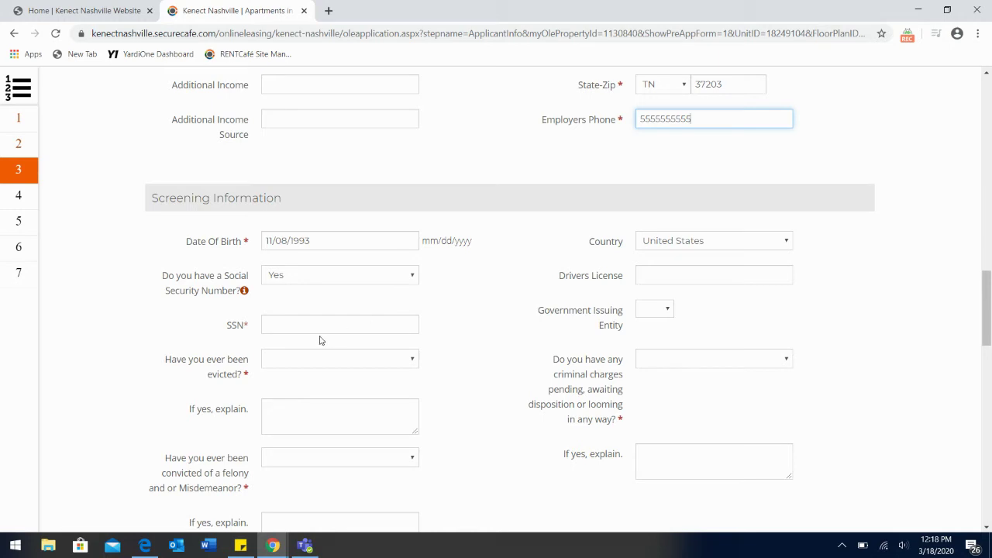
scroll(480, 381, down, 2)
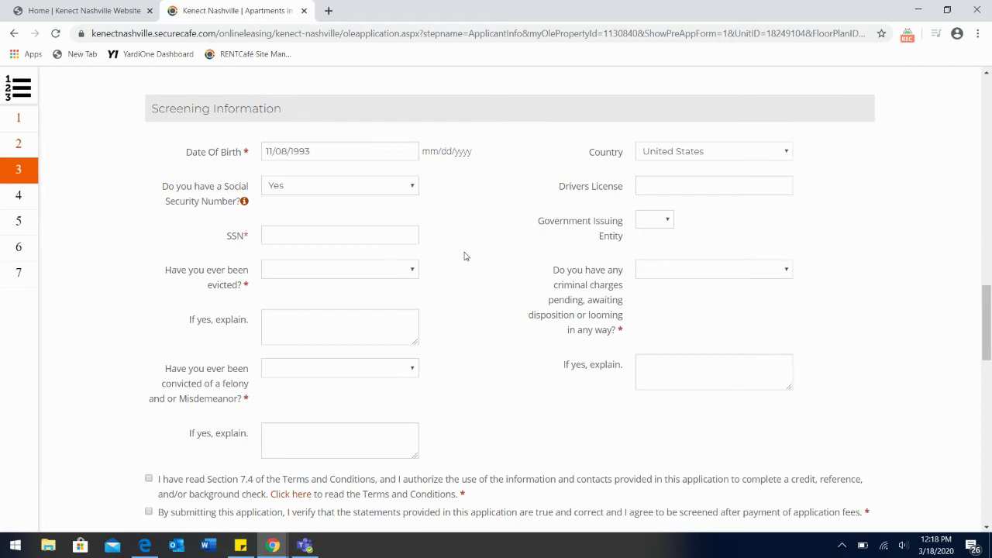
click(283, 234)
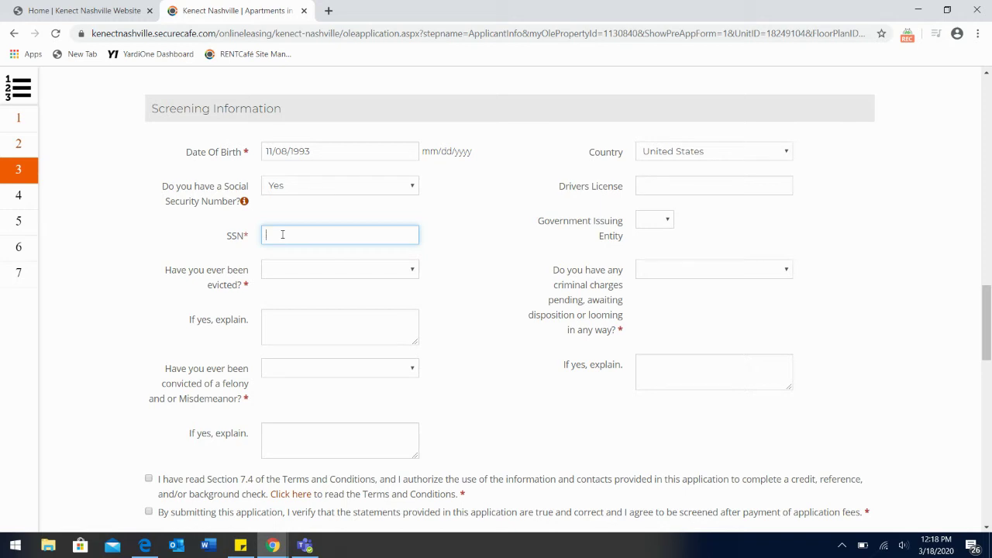
Step: Answer No to the eviction and felony/misdemeanor conviction questions
click(335, 275)
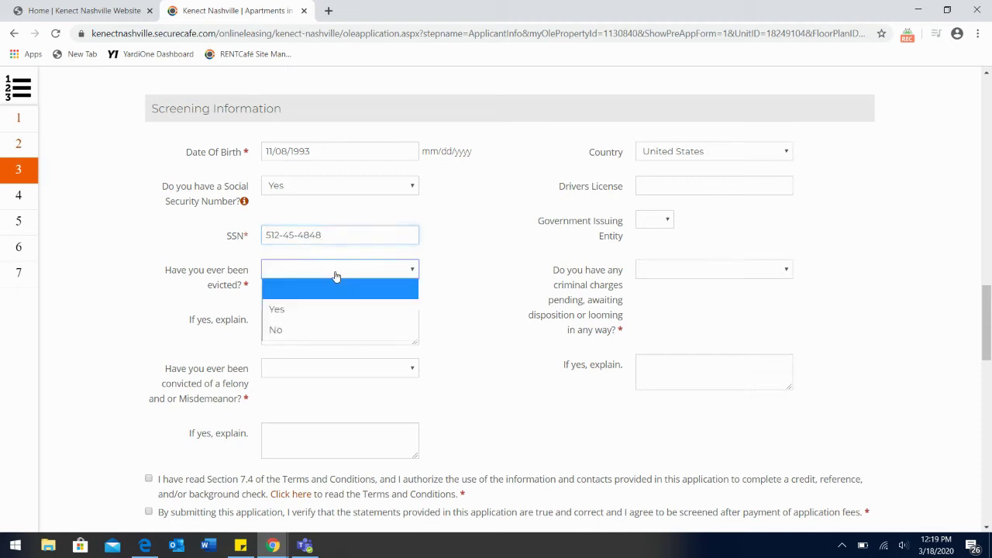
click(319, 329)
scroll(446, 335, down, 1)
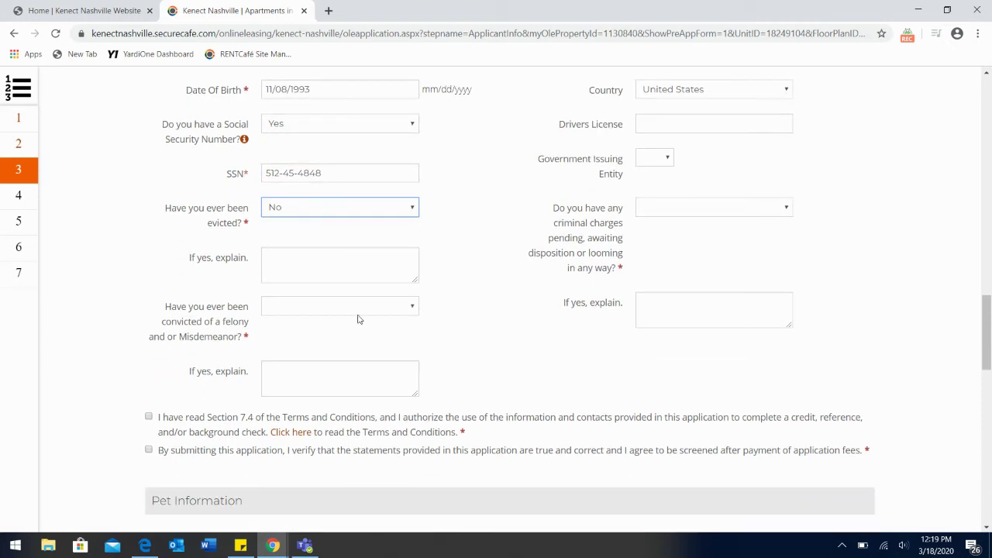
click(337, 311)
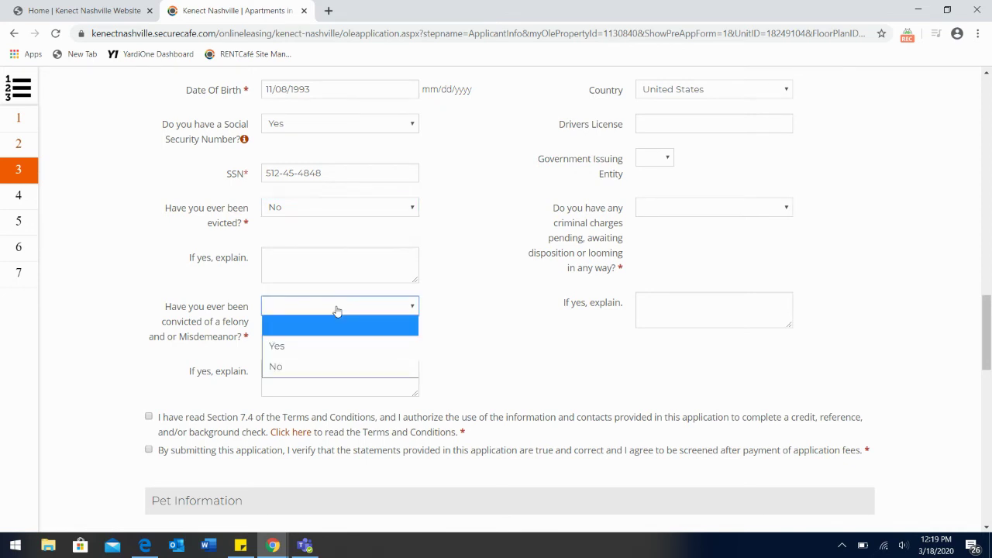
click(324, 365)
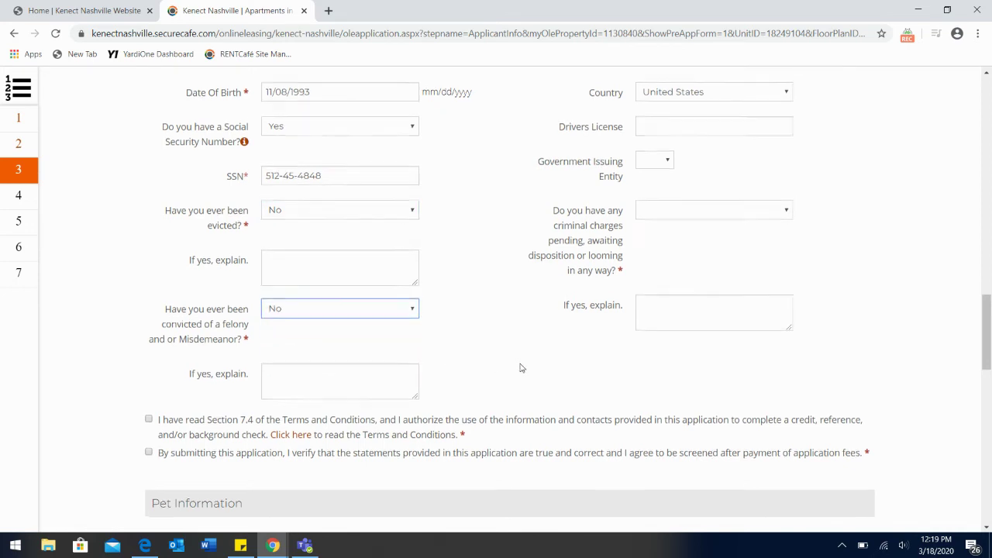
Step: Enter the driver's license number and set TN as the government issuing entity
scroll(520, 367, up, 1)
click(663, 159)
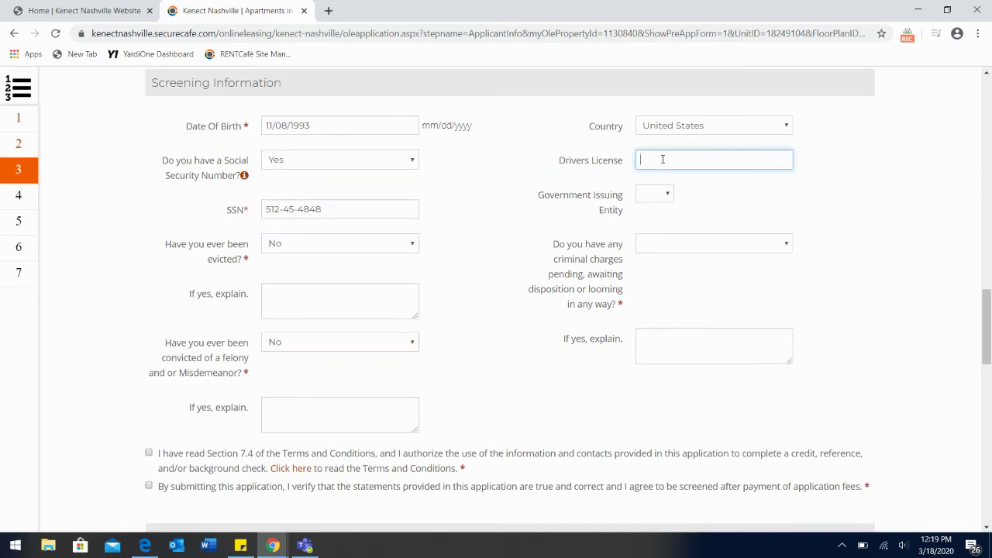
click(657, 195)
key(t)
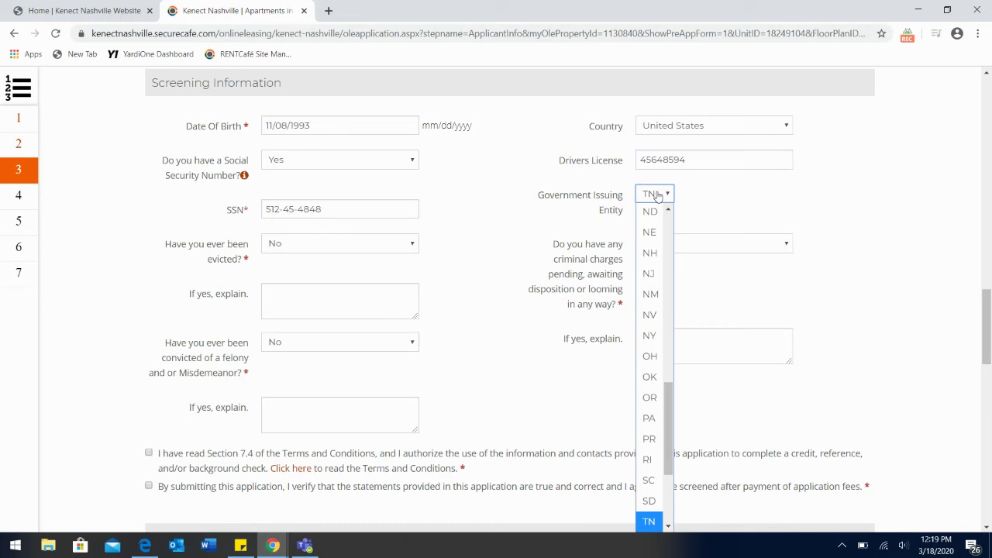
key(Return)
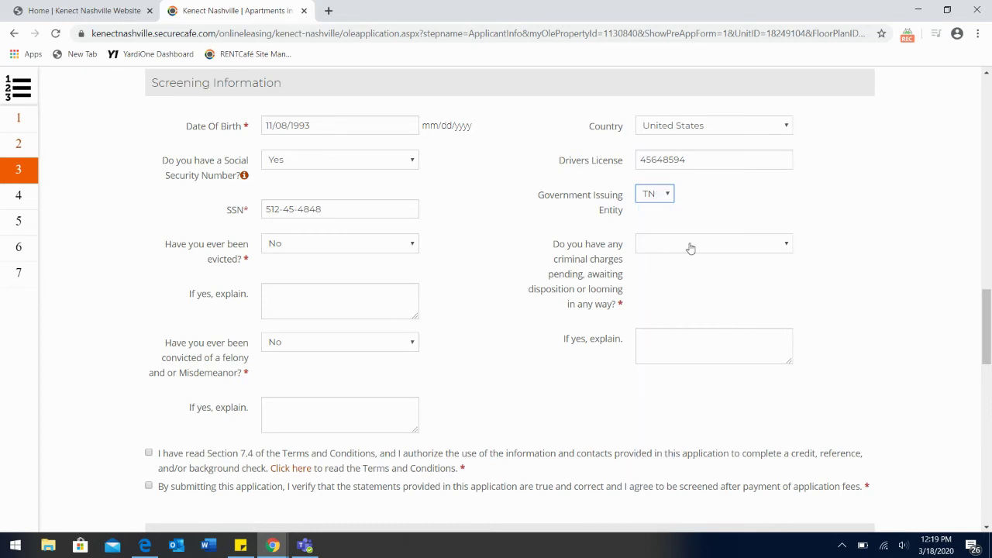
Step: Answer No to pending criminal charges and tick the Section 7.4 background check authorization
click(691, 245)
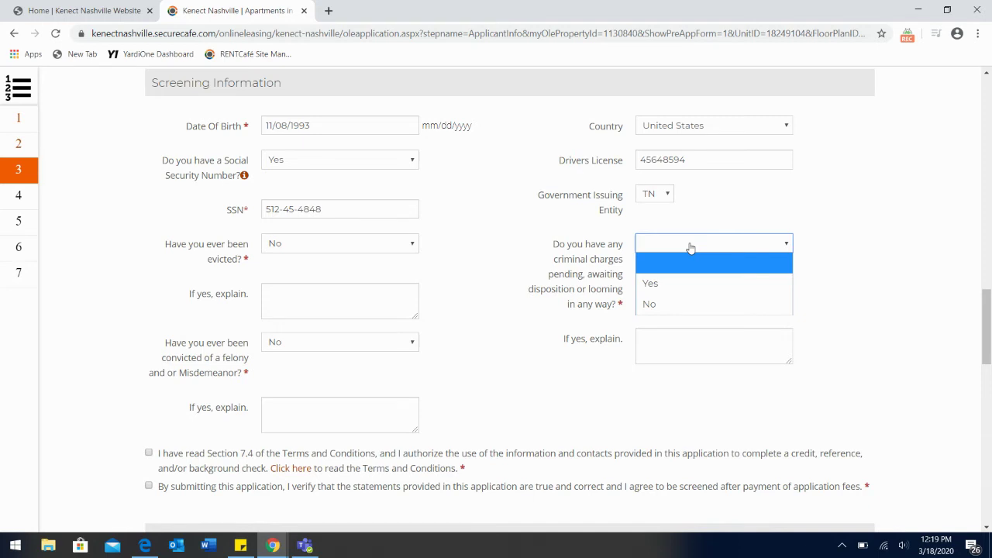
click(661, 311)
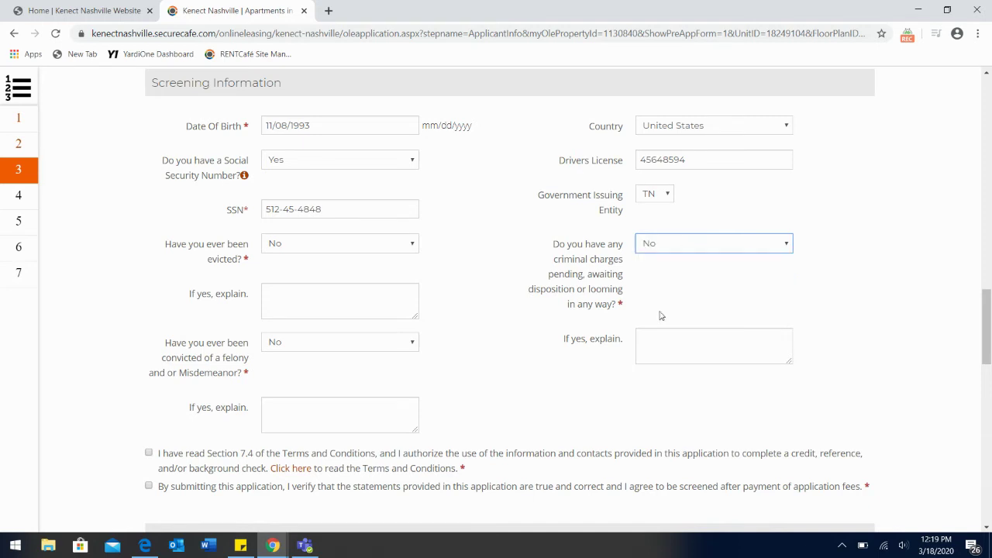
scroll(472, 385, down, 3)
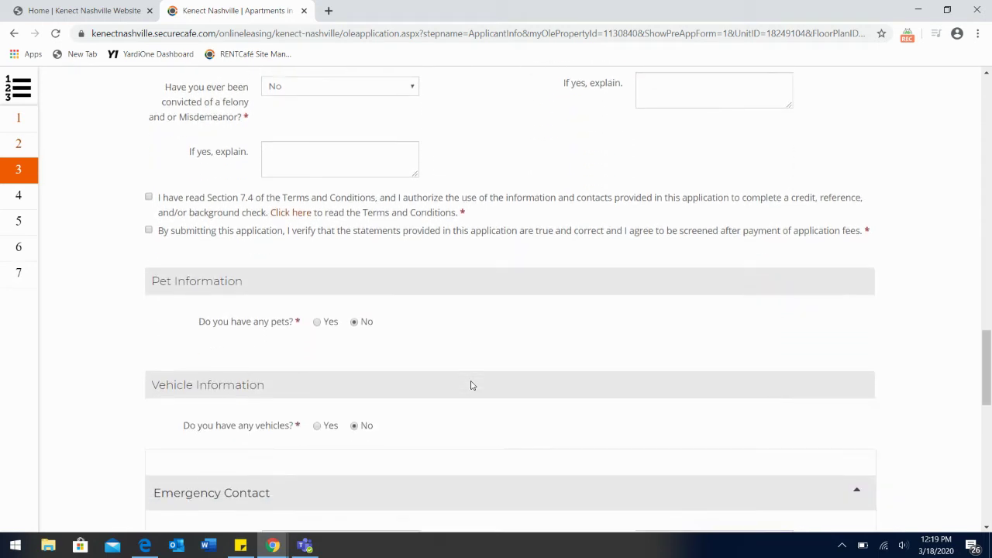
scroll(495, 279, up, 2)
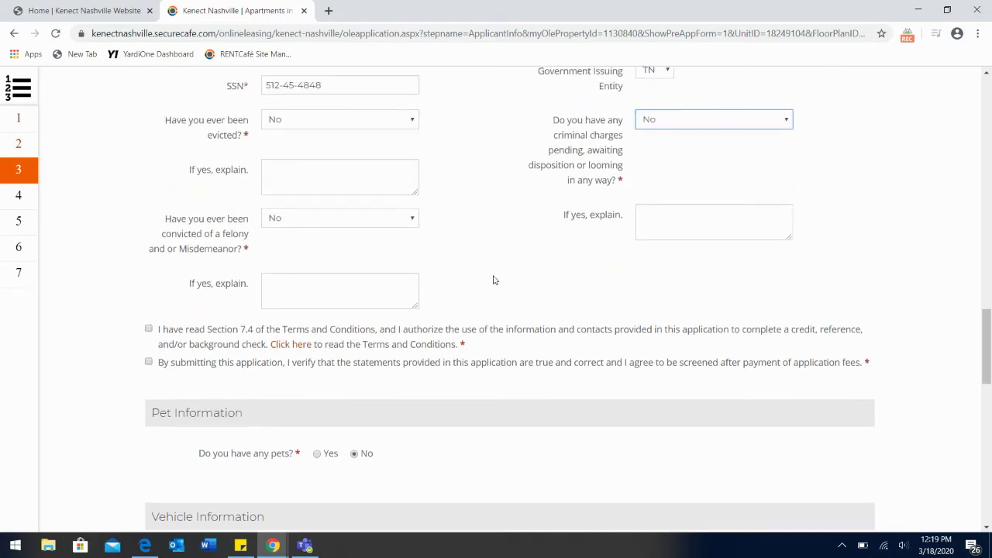
click(149, 330)
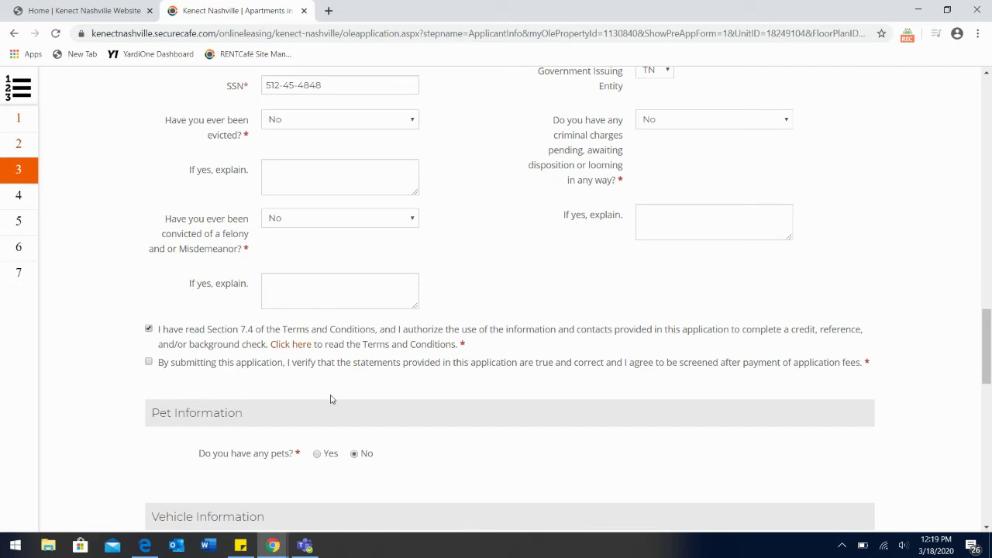
click(302, 345)
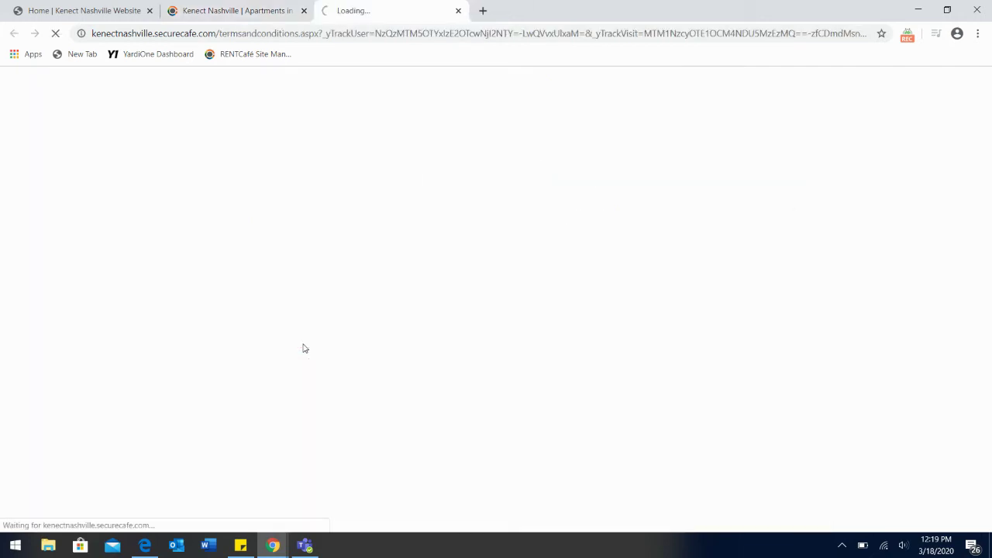
scroll(529, 369, down, 4)
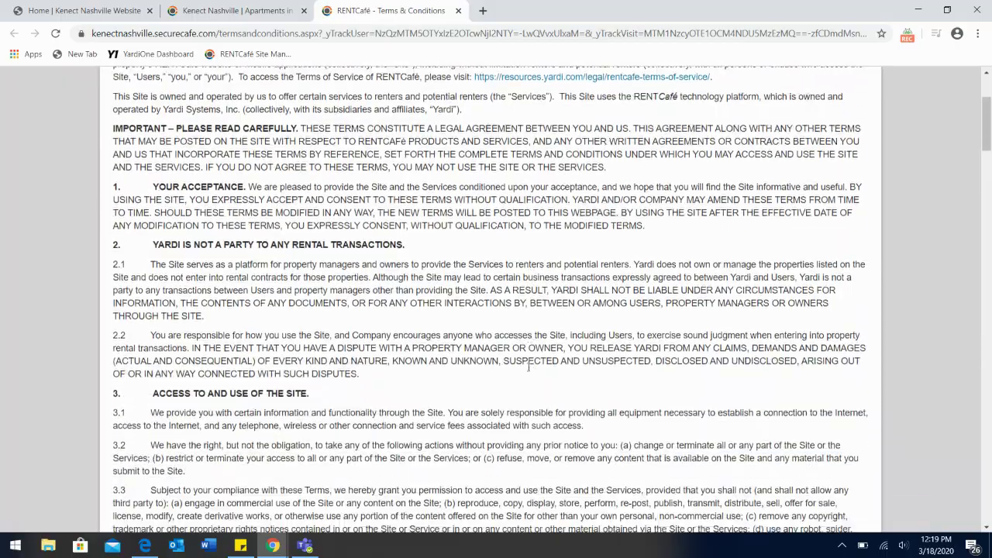
scroll(530, 369, down, 14)
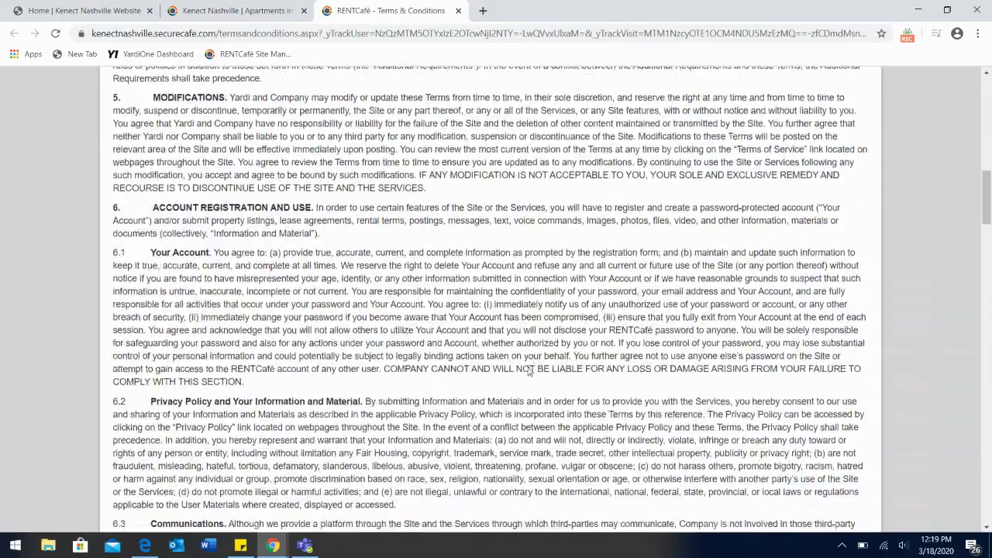
scroll(530, 369, down, 15)
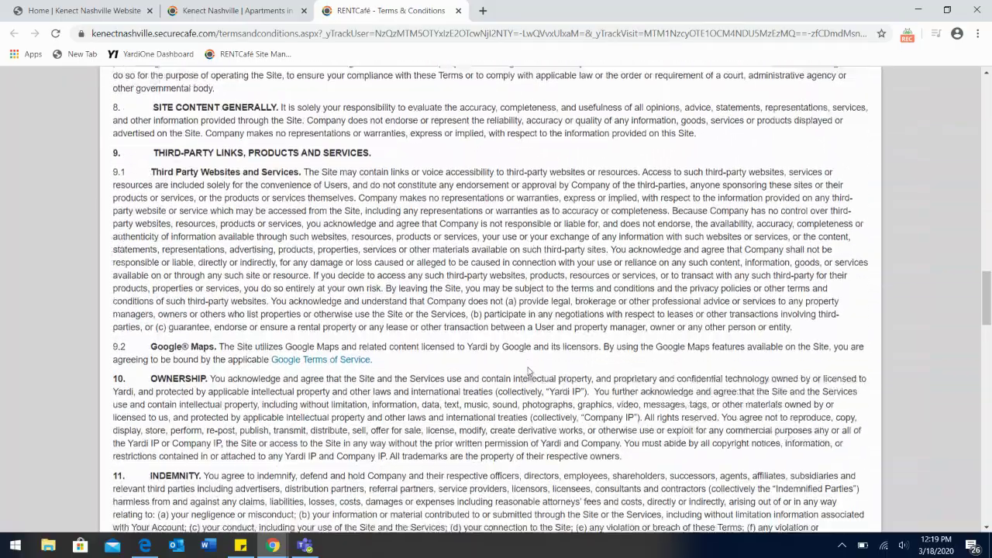
scroll(529, 369, down, 5)
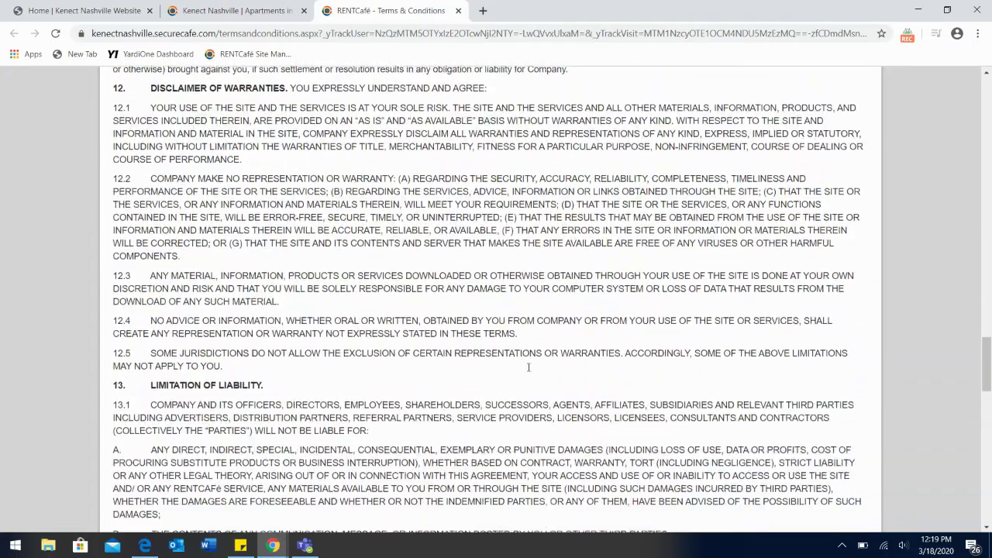
scroll(529, 372, down, 4)
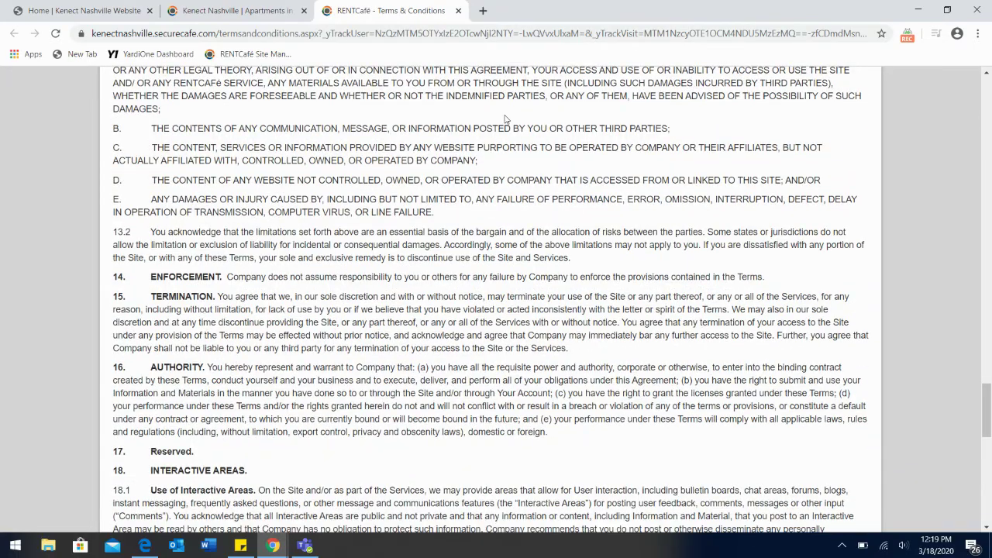
click(459, 11)
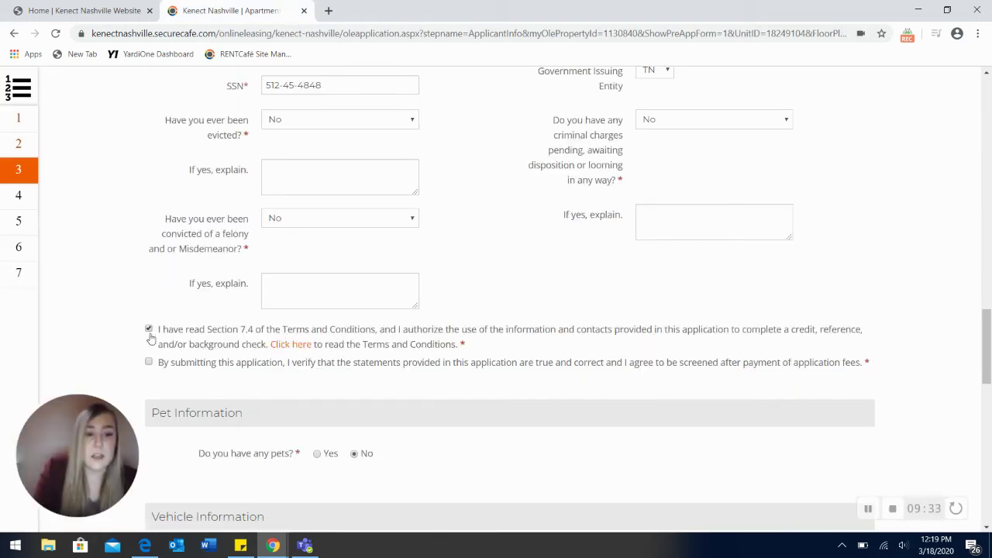
Step: Tick the 'By submitting this application' confirmation checkbox
click(149, 362)
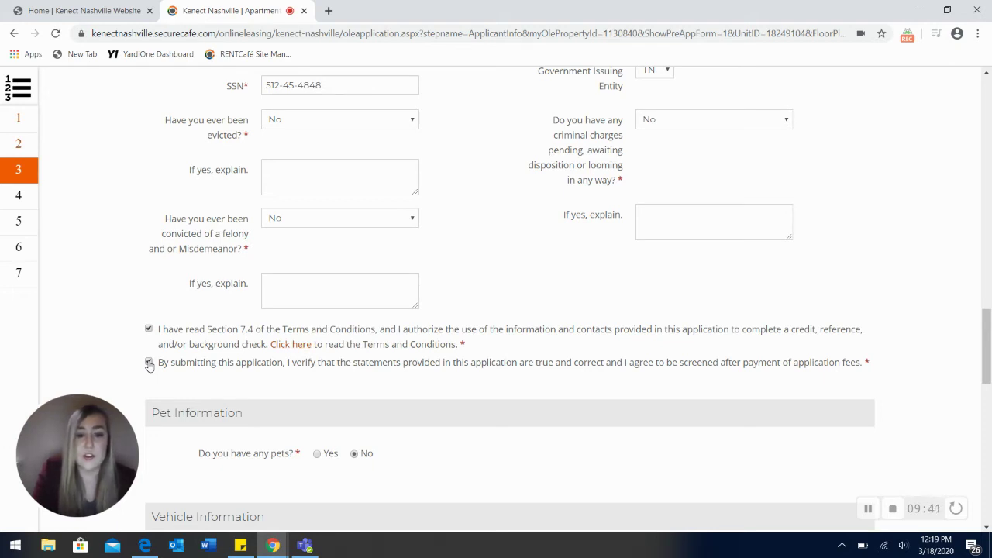
scroll(455, 394, down, 1)
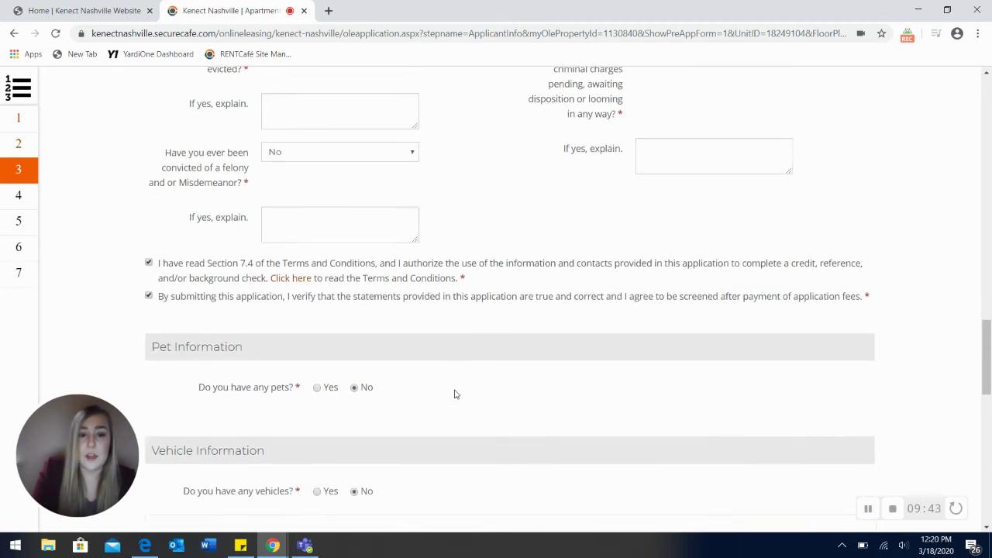
scroll(455, 395, down, 2)
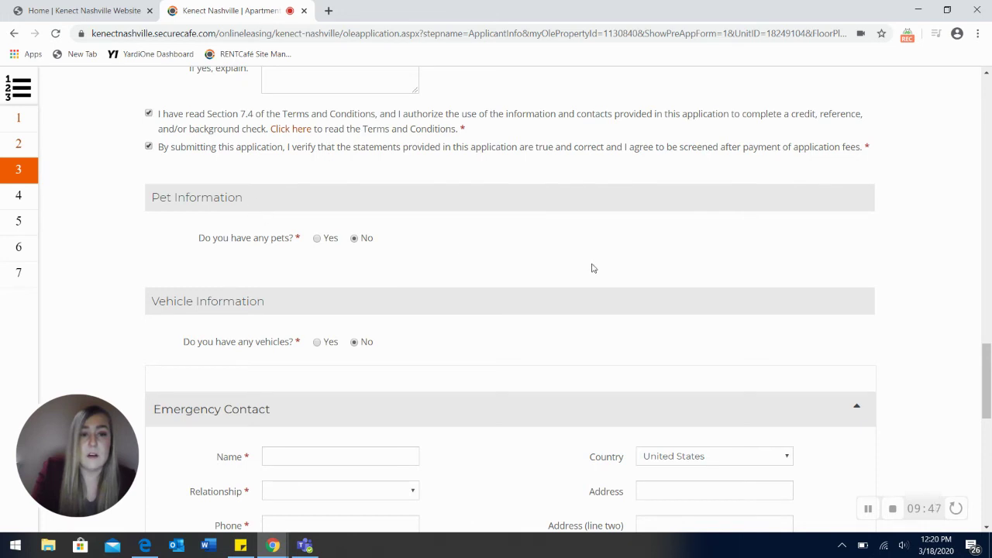
scroll(592, 268, down, 1)
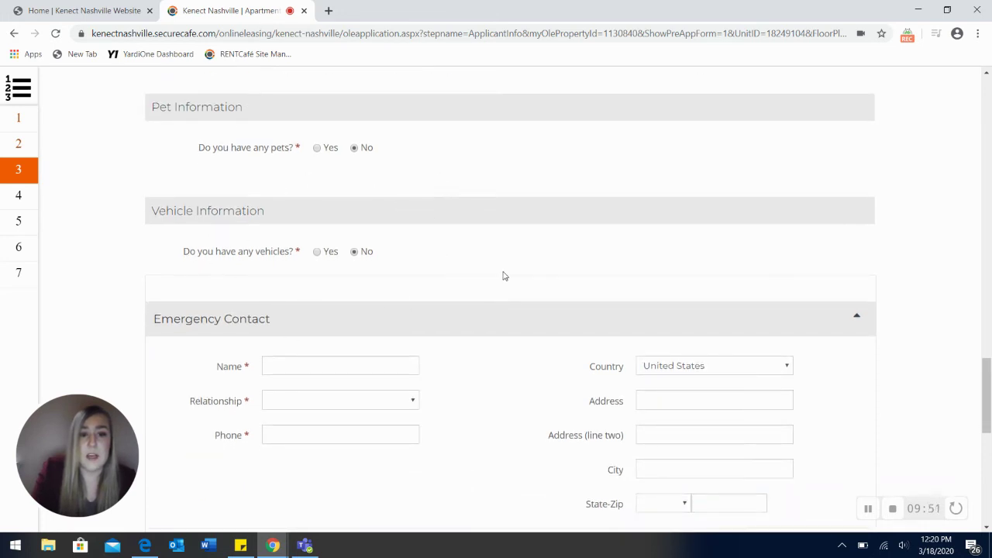
scroll(504, 276, down, 1)
Step: Set the vehicles question to Yes, then back to No
click(317, 220)
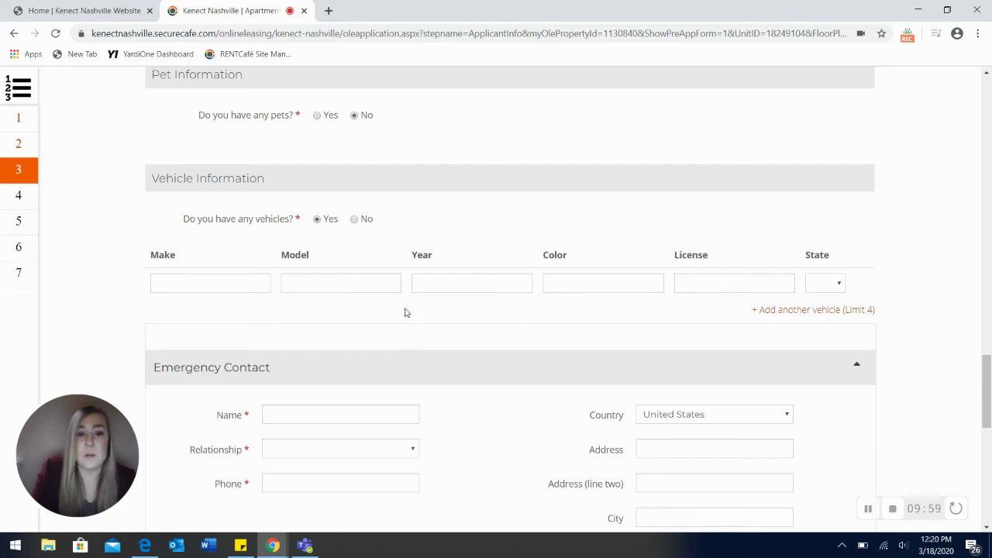
click(355, 220)
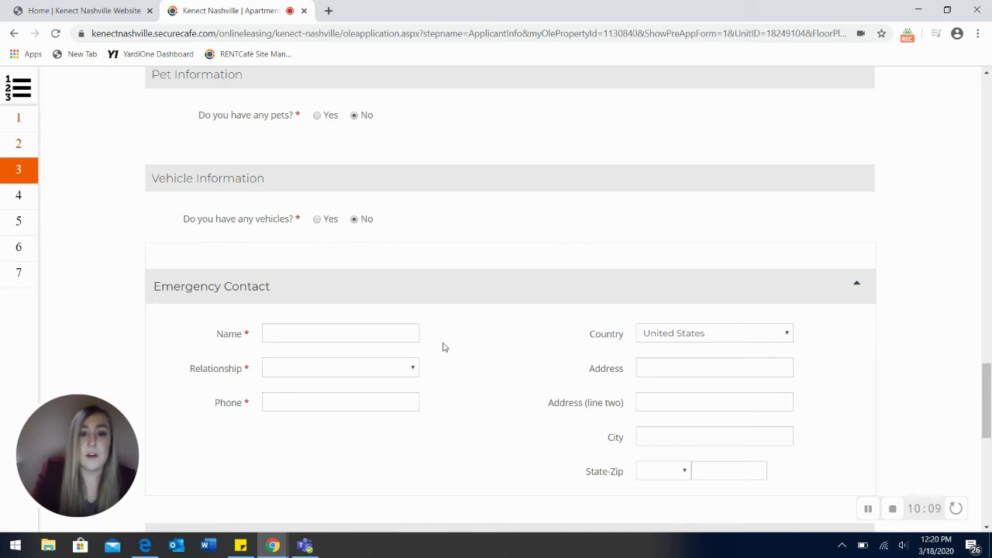
scroll(443, 347, down, 1)
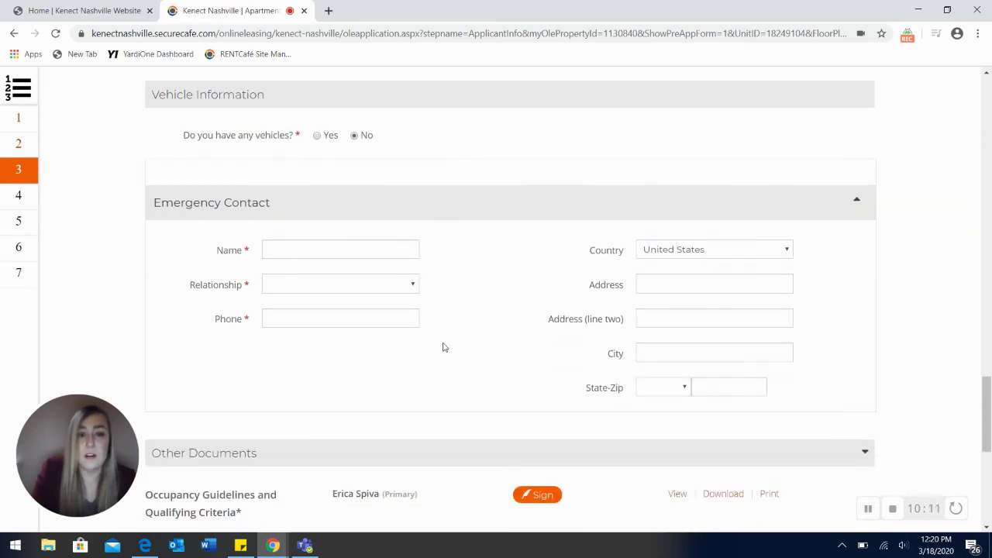
Step: Enter the emergency contact's name, set relationship to Other, and add their phone number
click(325, 255)
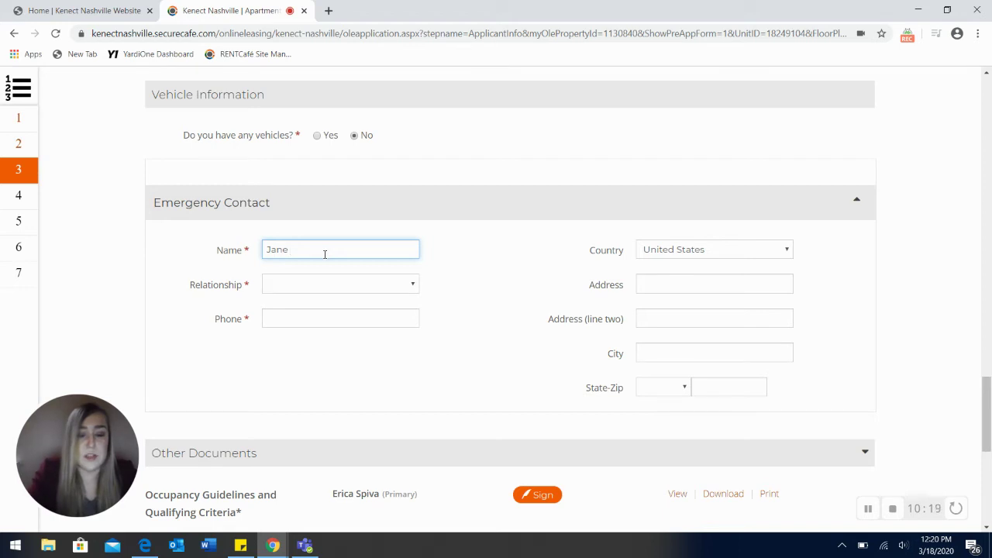
text(Jane Doe)
key(Tab)
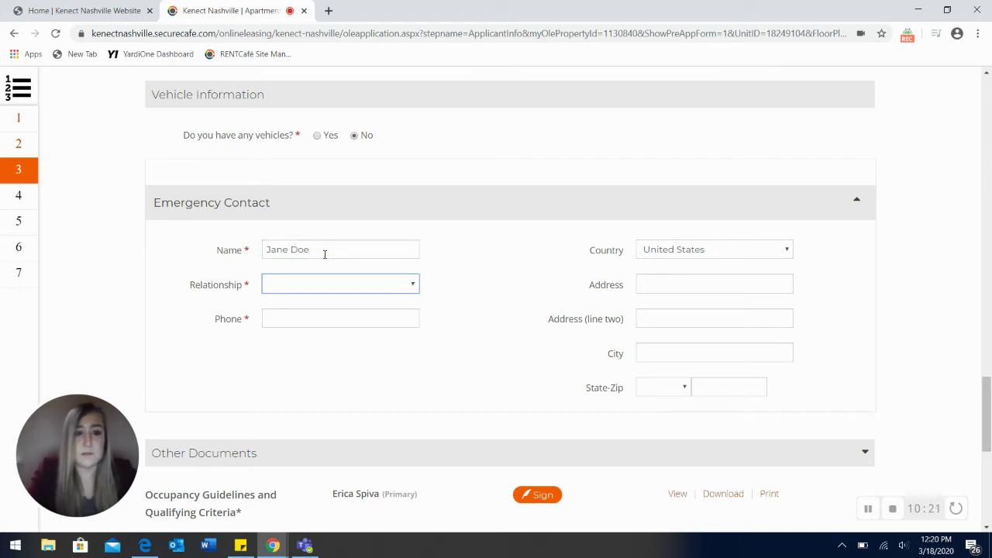
click(317, 287)
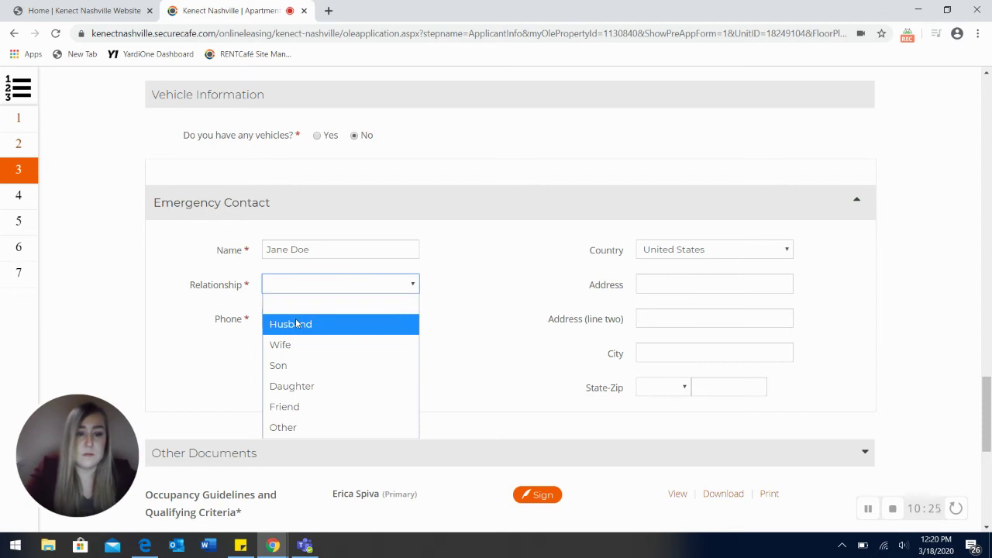
click(299, 427)
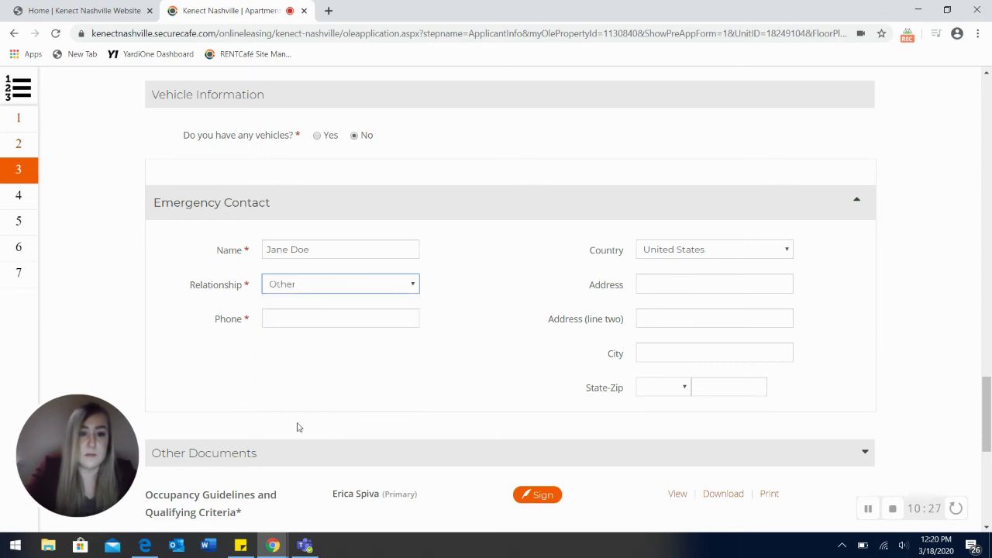
click(298, 317)
text(555)
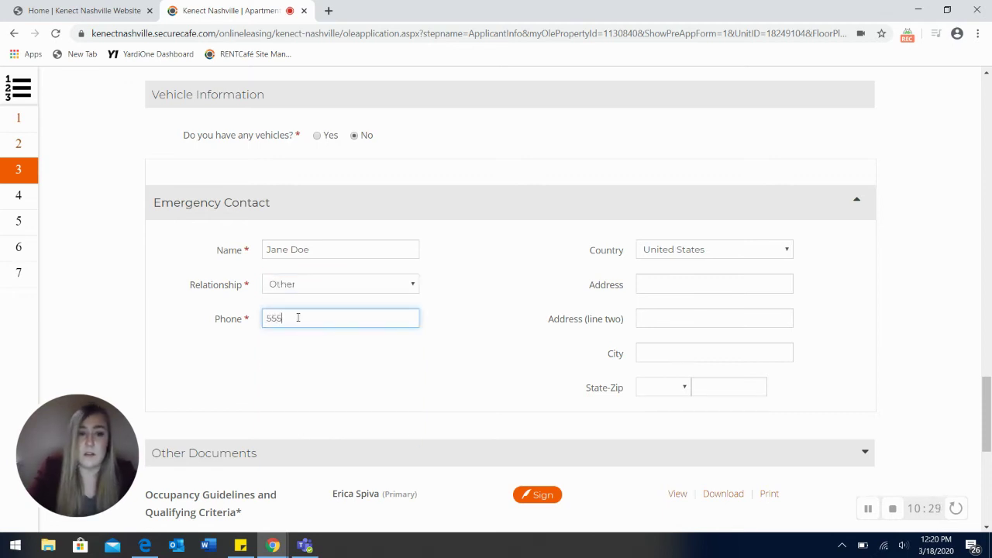
text(5555555)
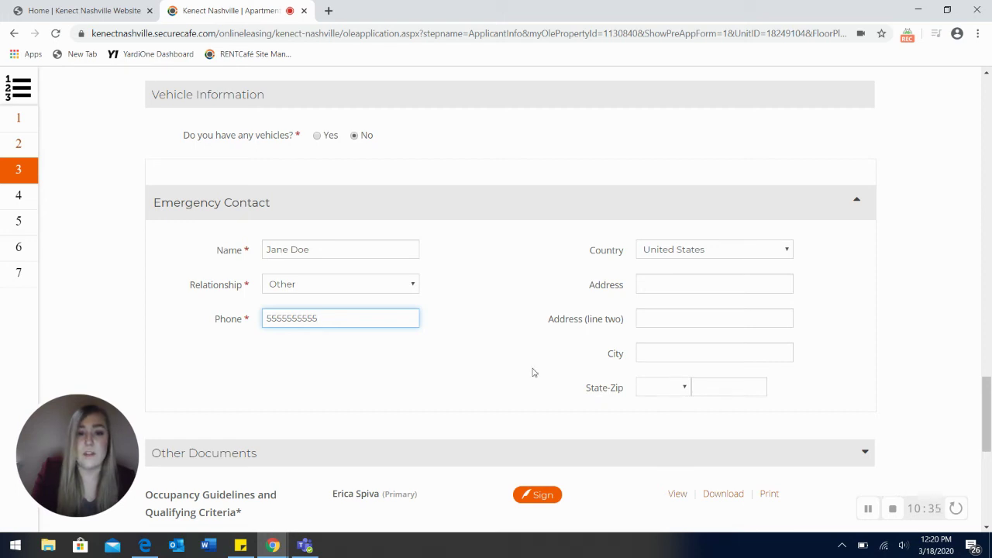
scroll(532, 373, down, 3)
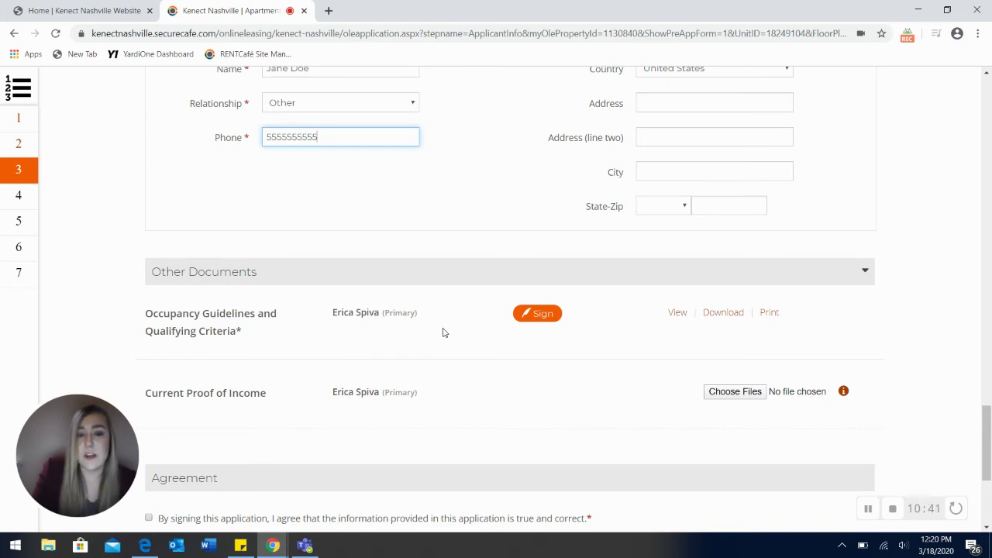
Step: Start signing the Occupancy Guidelines and accept the e-signature Disclosures & Consent with Agree & Continue
click(540, 320)
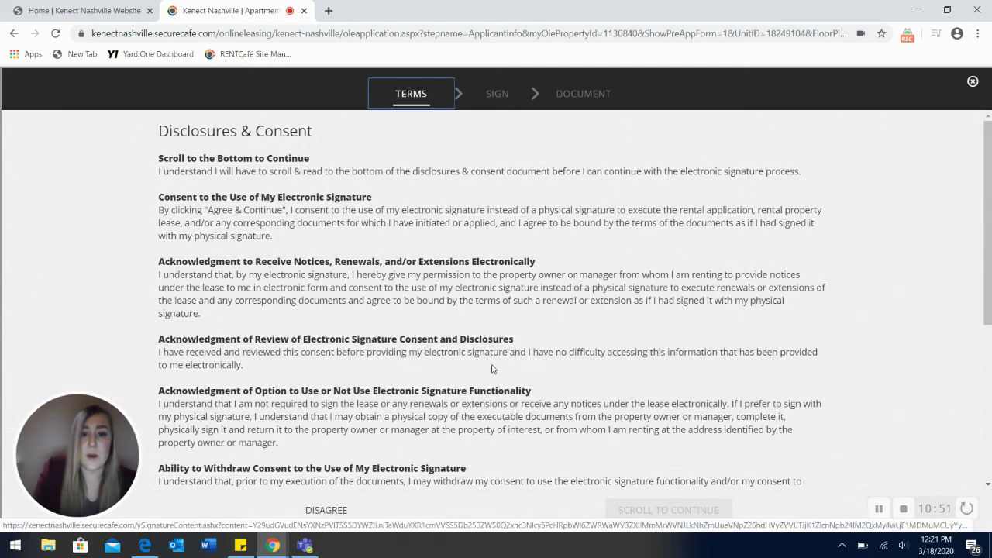
scroll(486, 371, down, 1)
scroll(486, 371, down, 1)
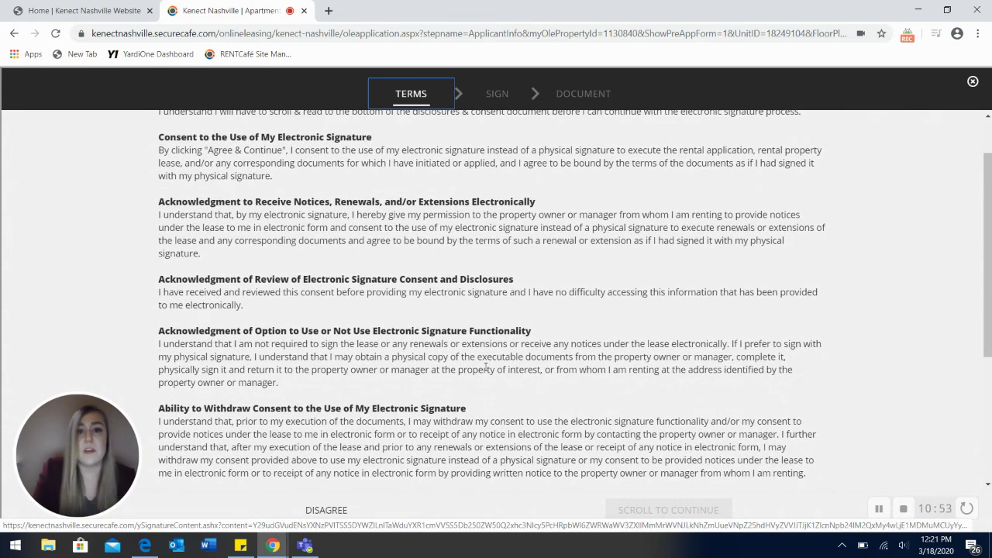
scroll(487, 371, down, 3)
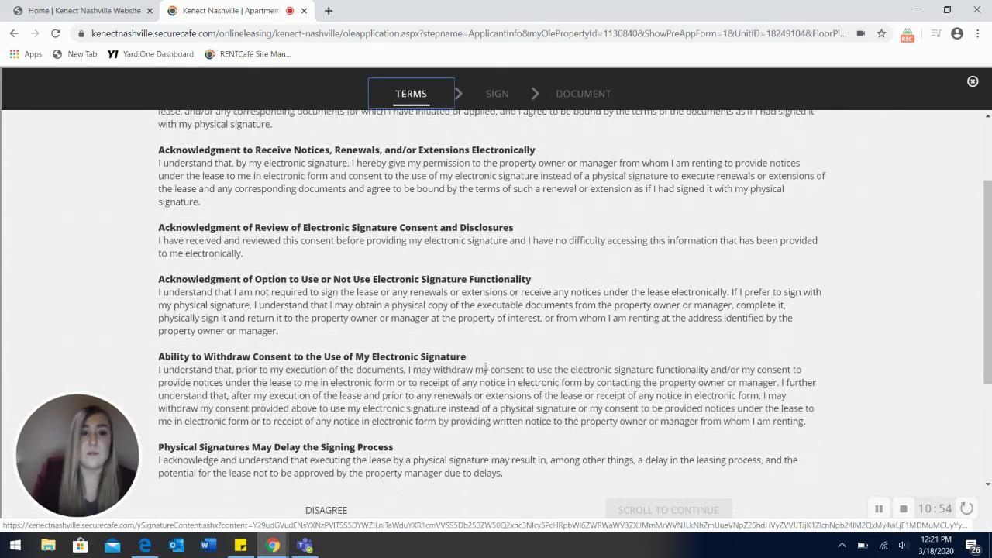
scroll(487, 371, down, 2)
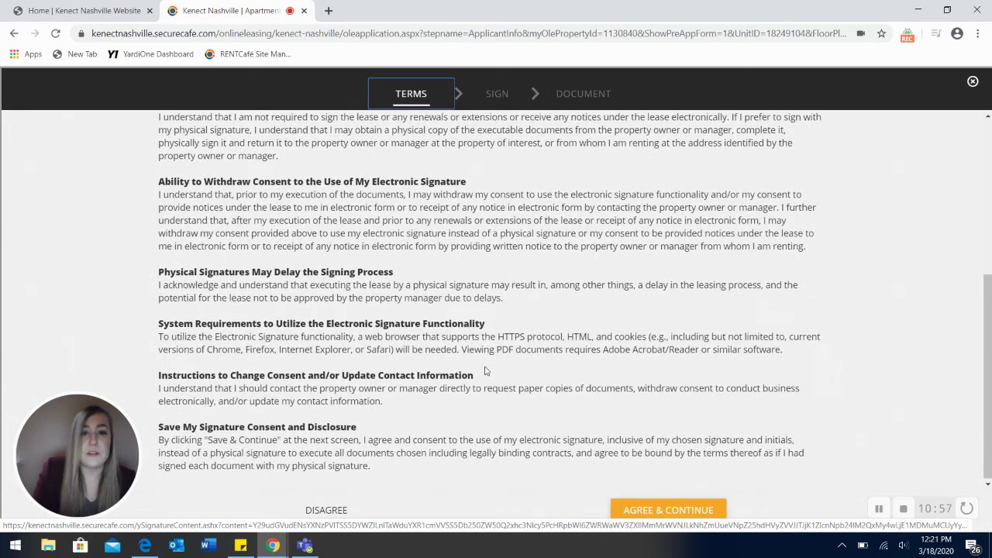
click(634, 510)
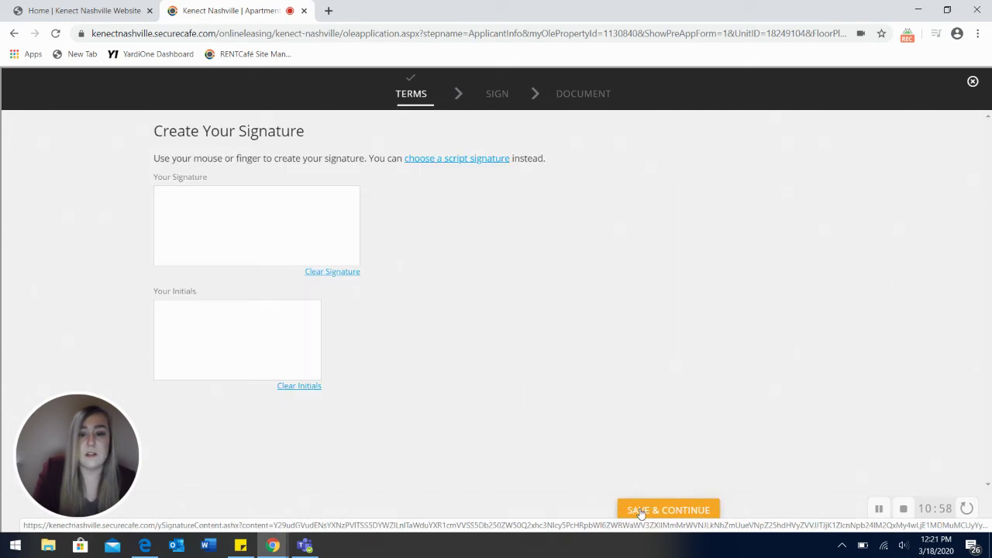
Step: Create a script signature using the first font and save it
click(444, 160)
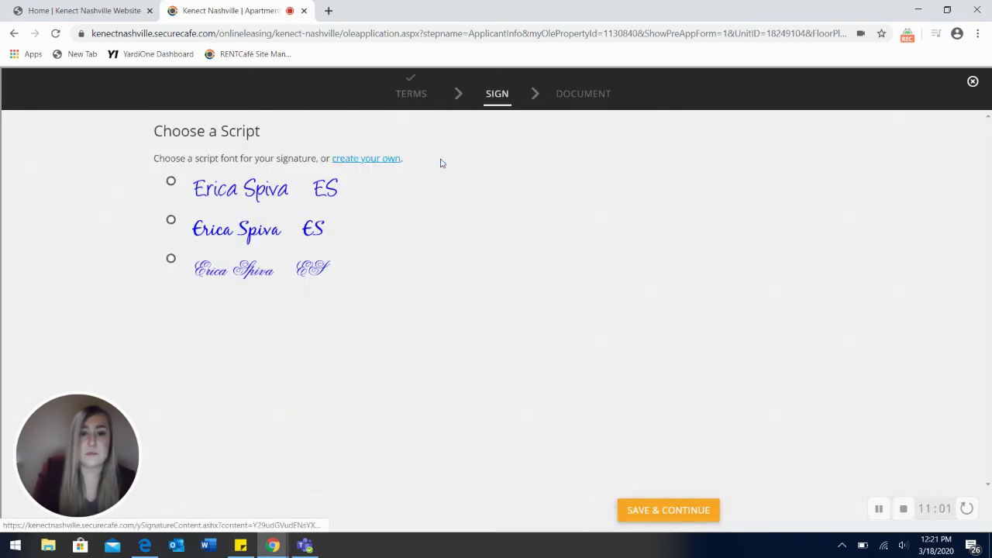
click(172, 181)
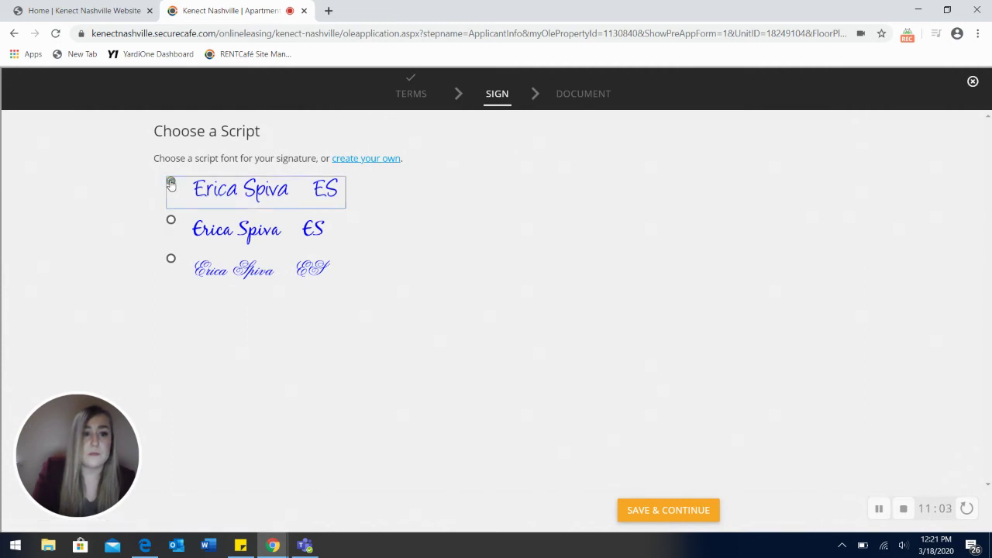
click(670, 512)
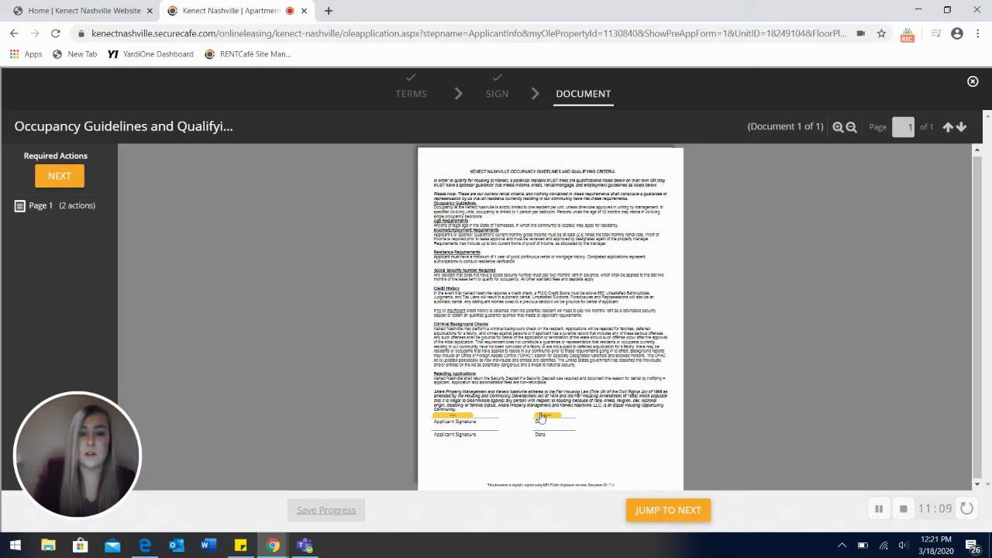
Step: Fill the signature and date fields, complete the document, and dismiss the confirmation
click(456, 417)
click(551, 419)
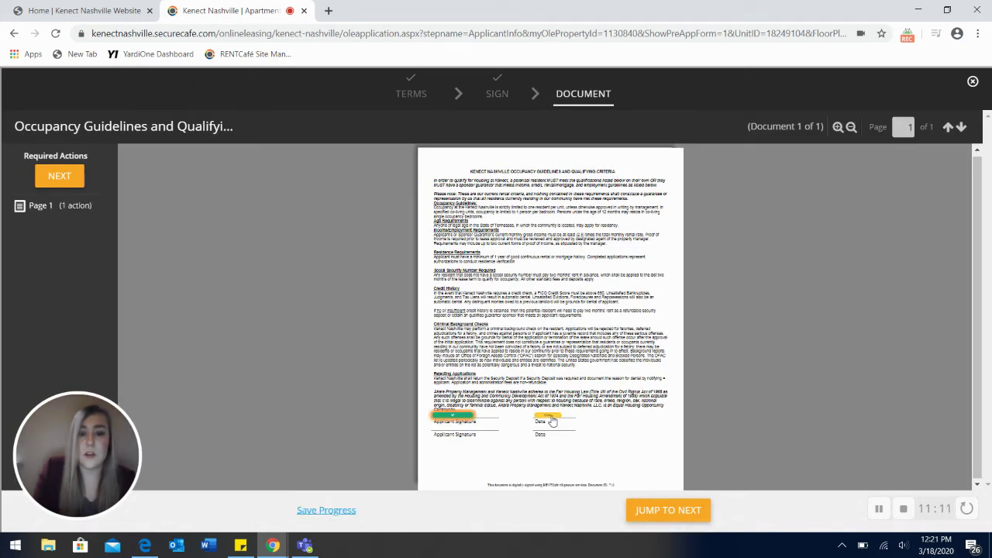
click(668, 512)
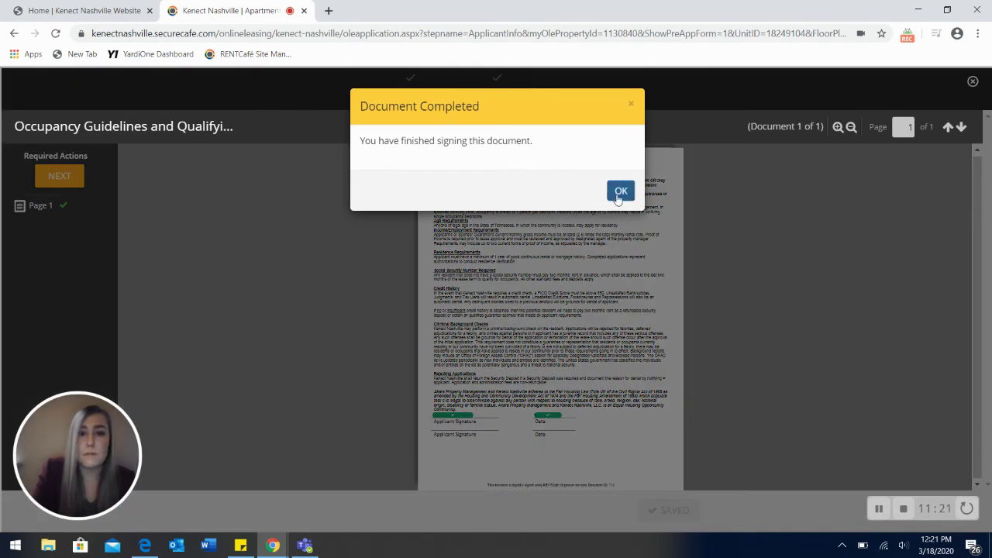
click(616, 192)
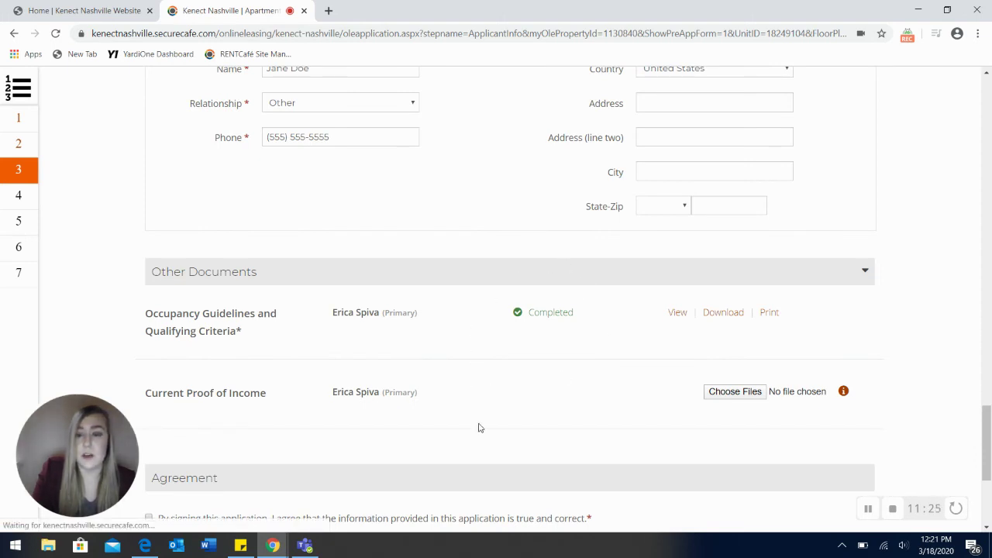
Step: Tick the application agreement, sign with the first script-font signature, and Save & Continue
scroll(479, 428, down, 1)
scroll(479, 428, down, 1)
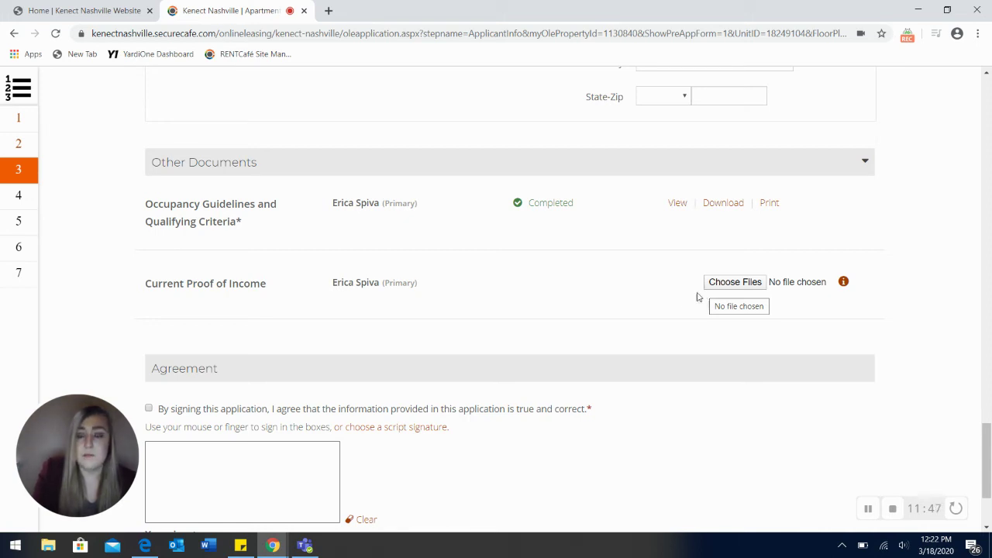
scroll(608, 292, down, 1)
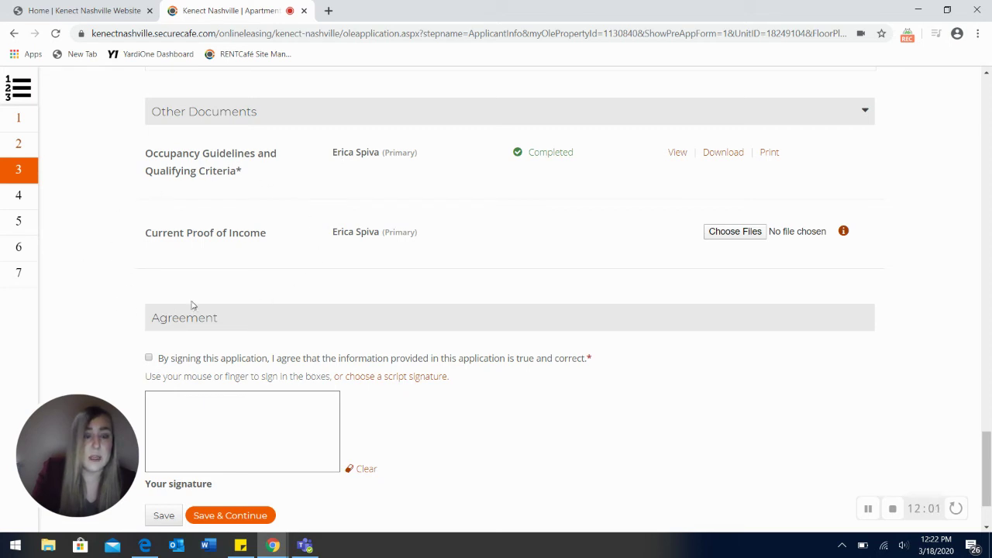
scroll(473, 309, down, 1)
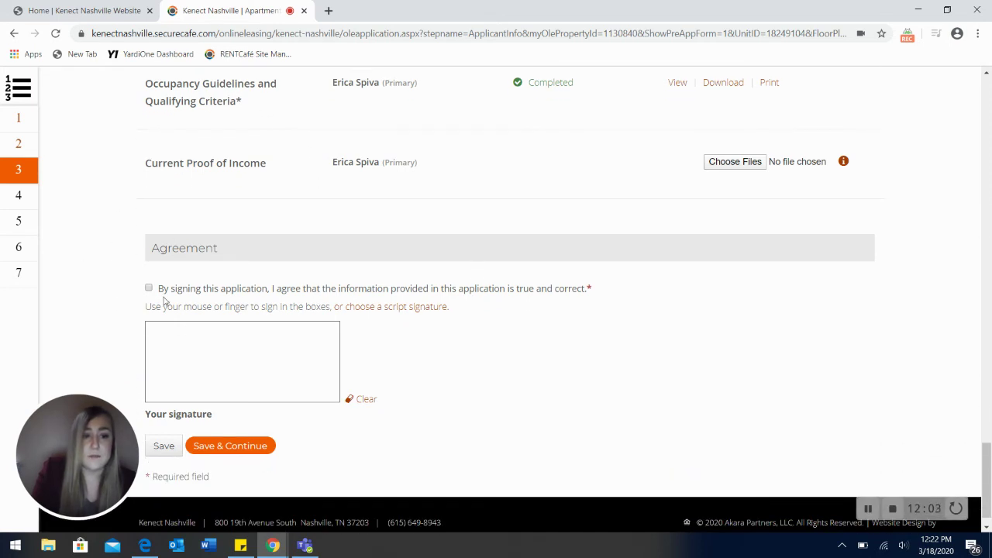
click(149, 289)
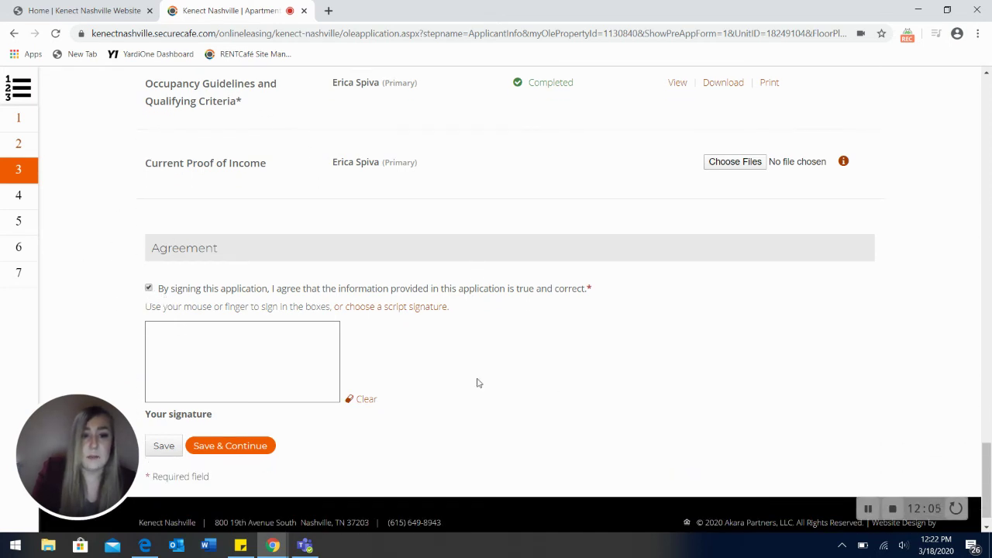
click(399, 308)
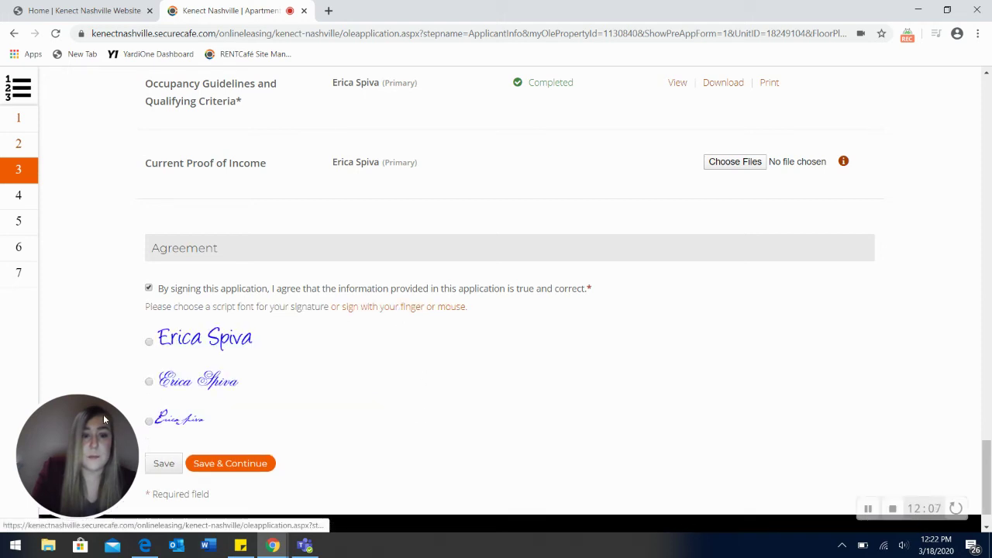
click(149, 342)
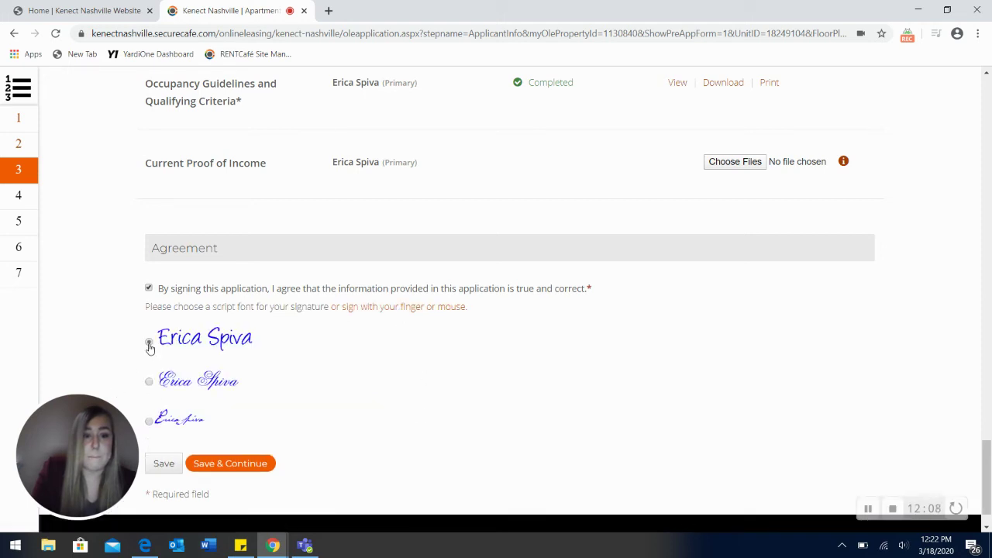
click(235, 468)
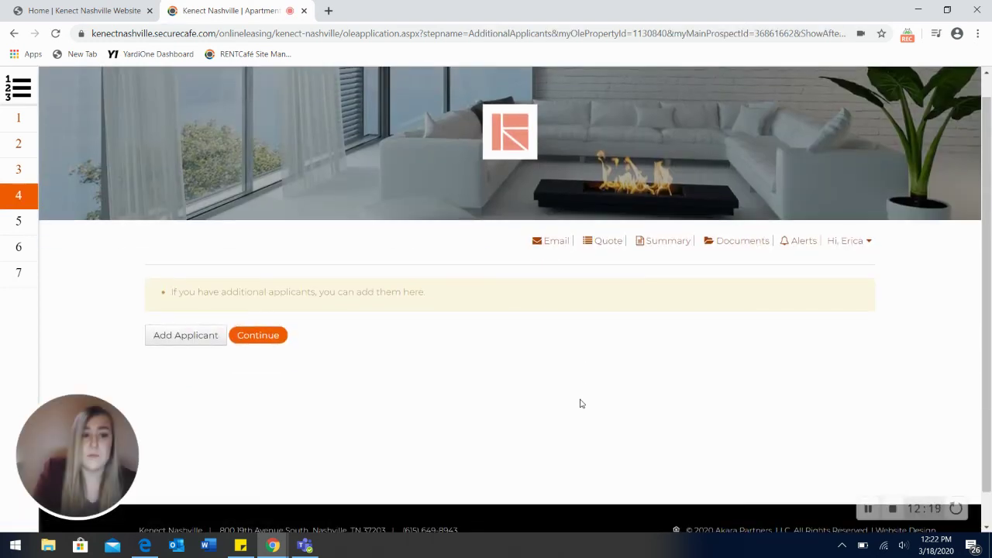
Step: Scroll to the bottom of the step 4 Additional Applicants page
scroll(582, 403, down, 1)
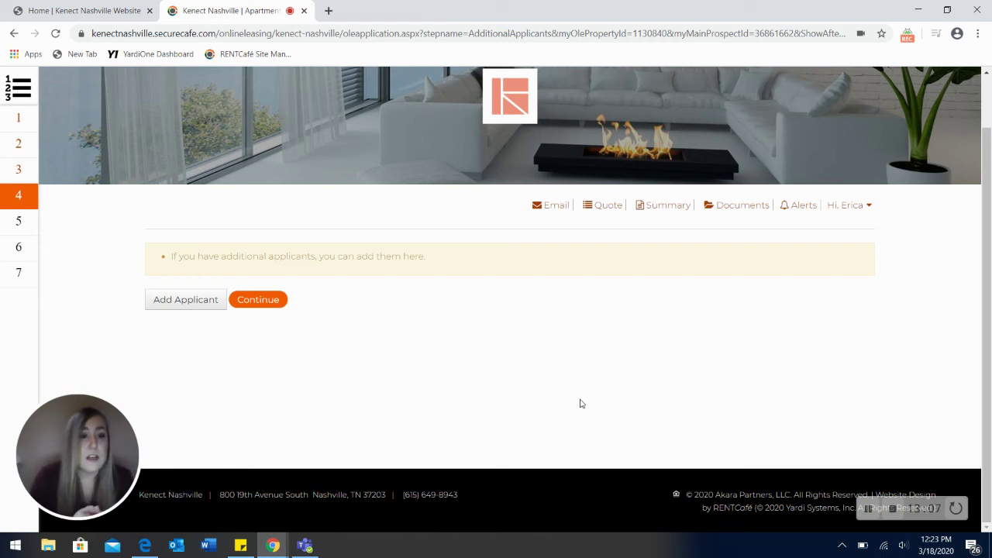
click(206, 303)
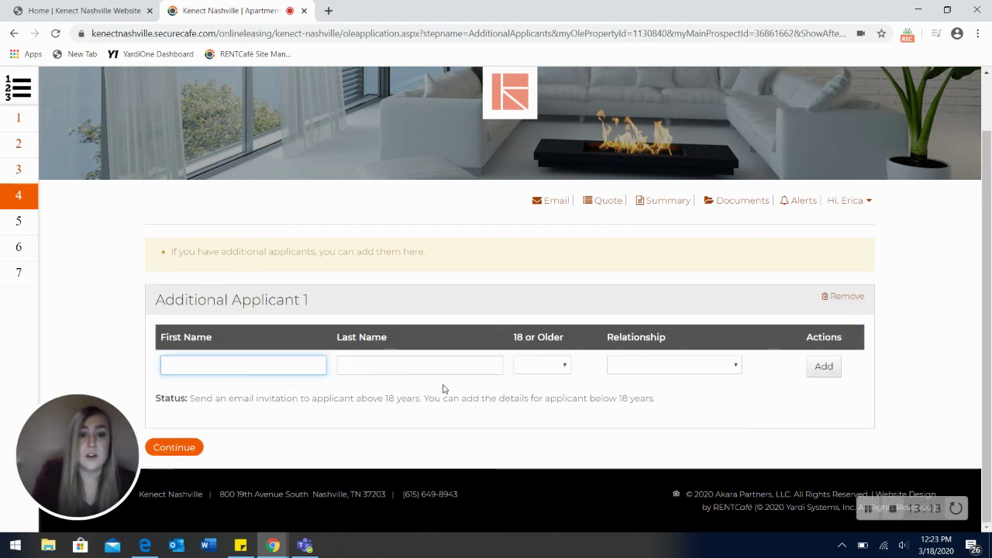
click(705, 365)
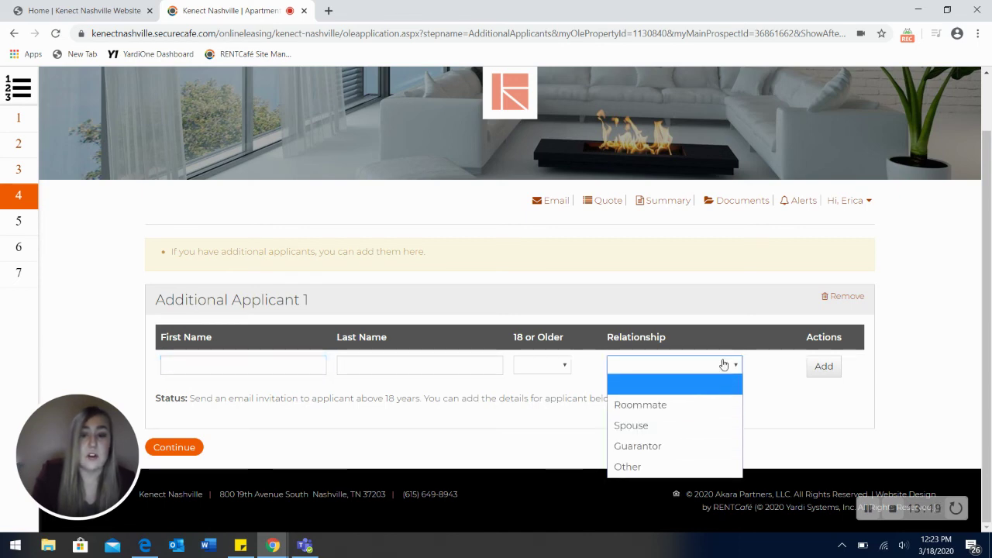
click(677, 368)
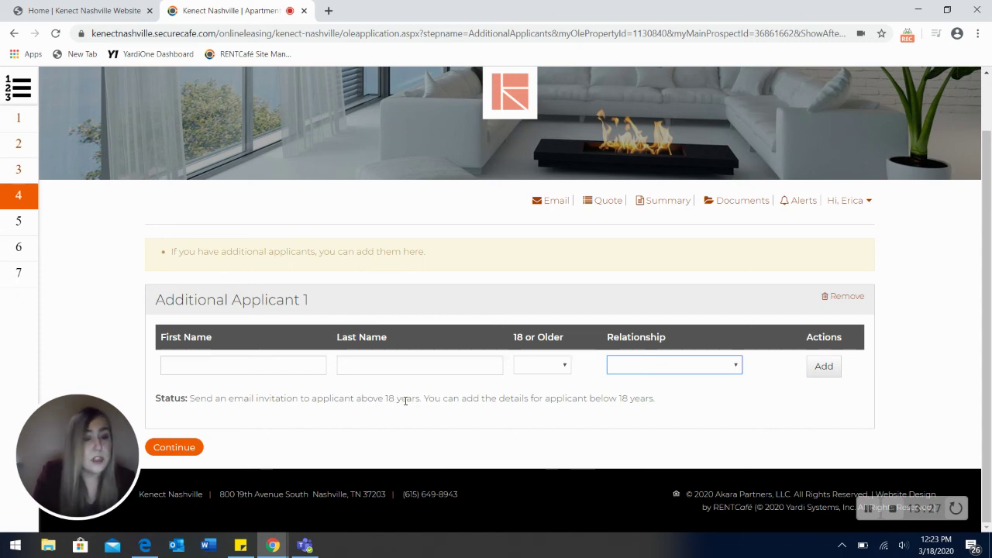
click(846, 299)
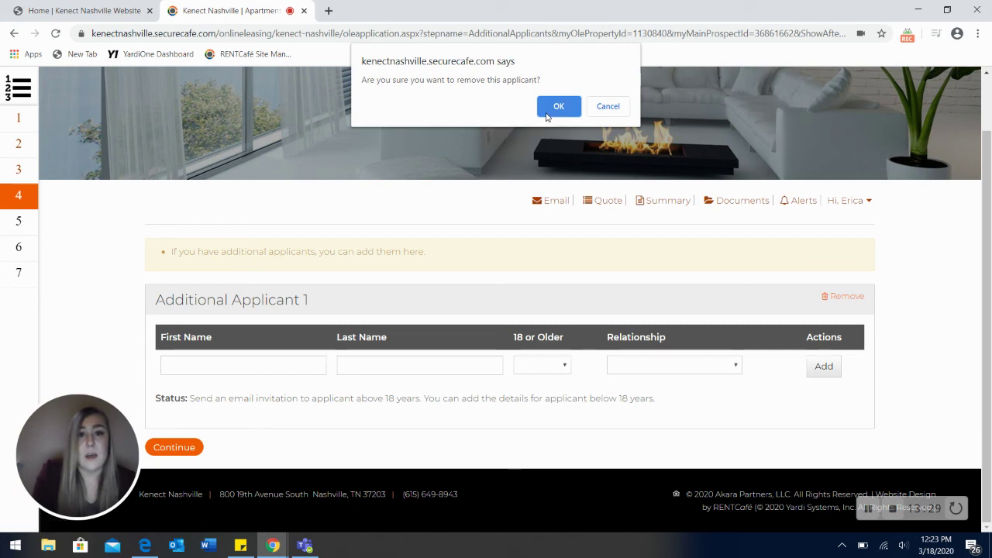
click(551, 110)
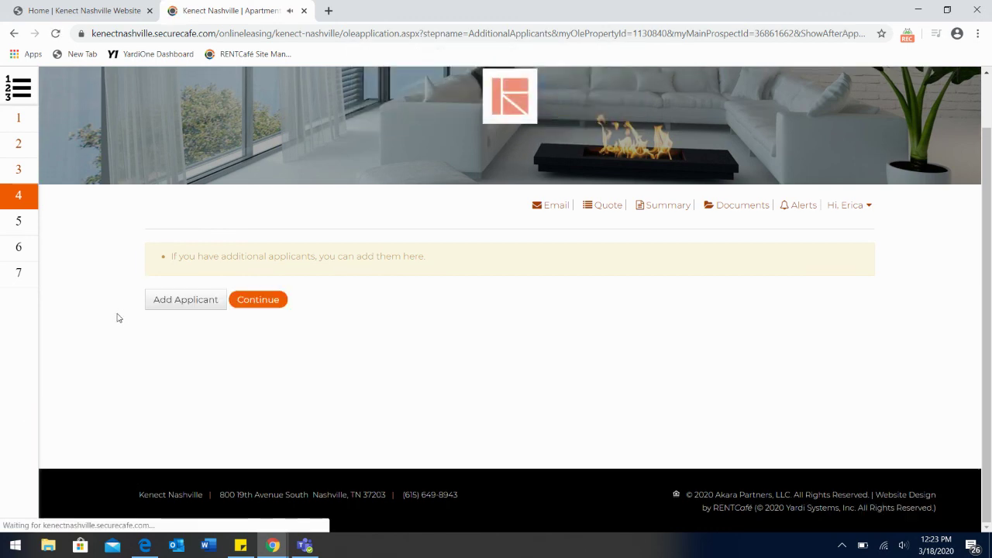
Step: Continue past additional applicants and click Submit Application on step 5
click(261, 304)
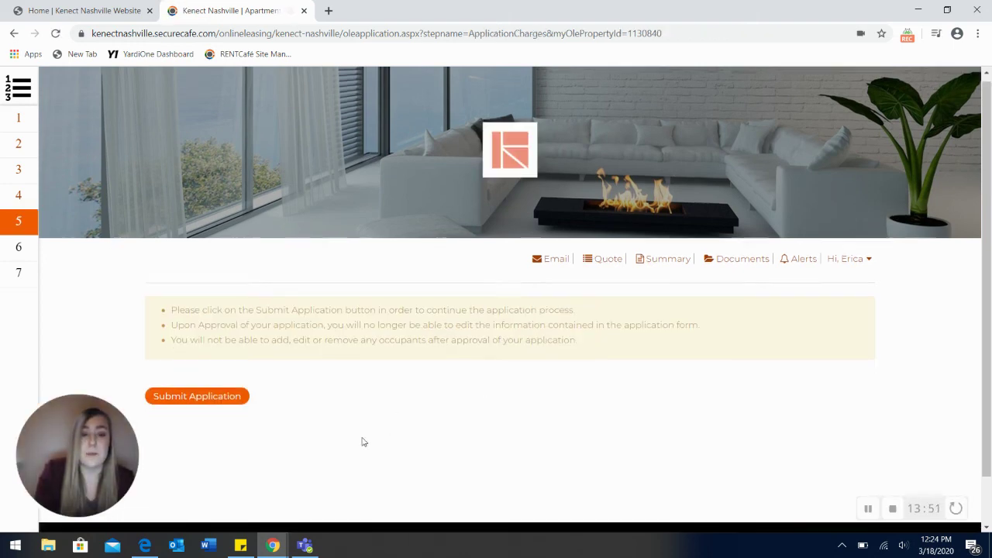
scroll(363, 441, down, 1)
click(225, 362)
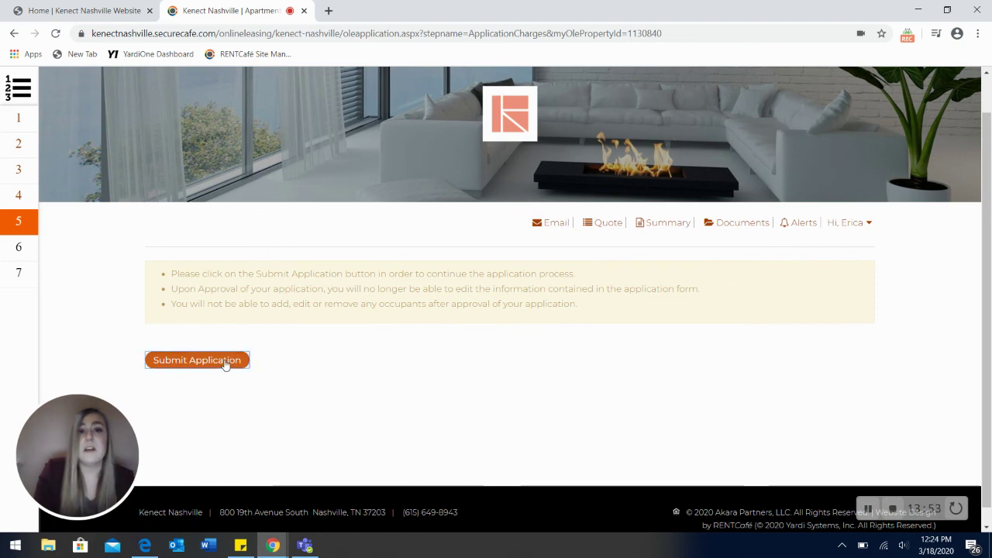